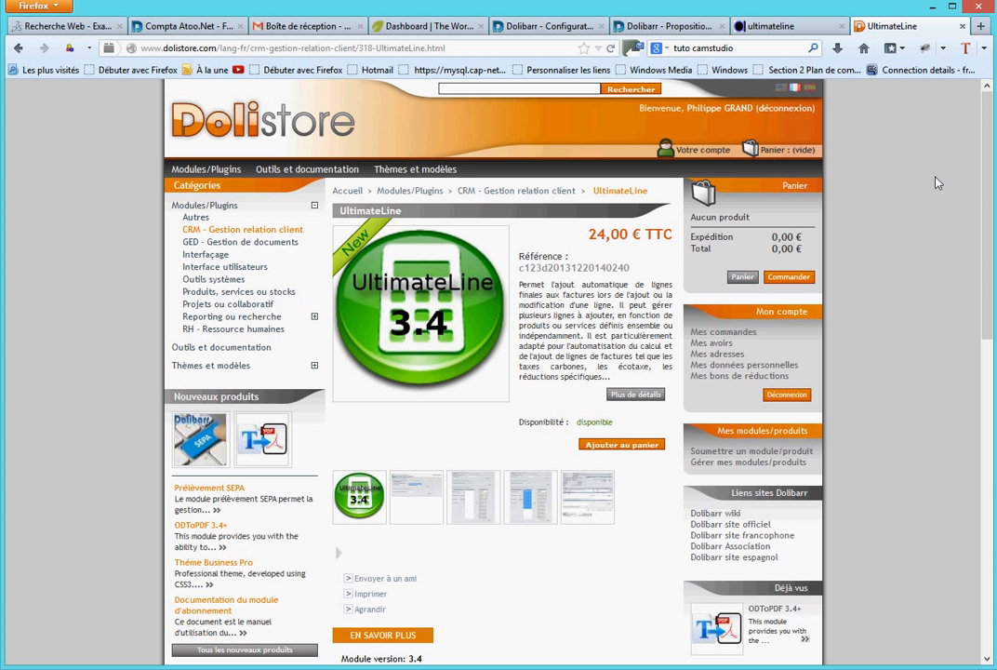
- View the UltimateLine 3.4 product page on the Atoo.Net shop and return to its Dolistore page
left_click(817, 28)
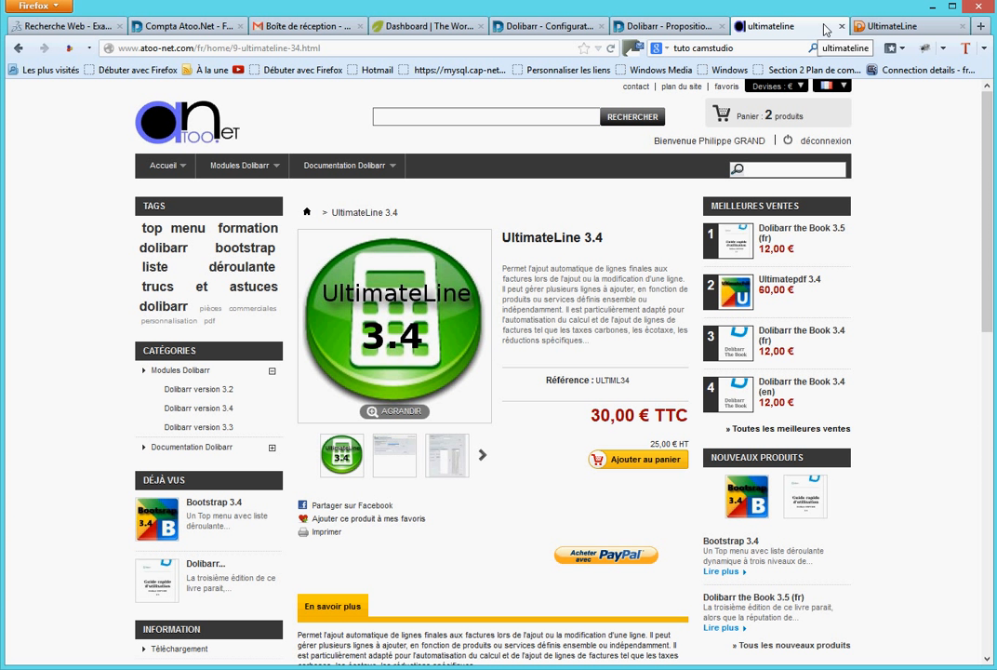
left_click(910, 26)
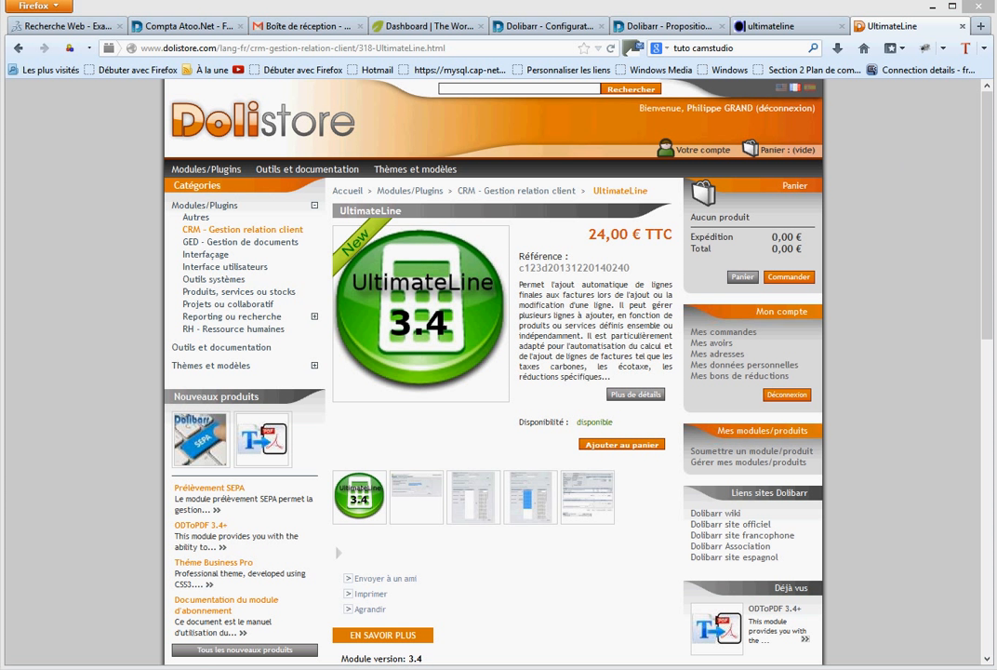
- Switch to FileZilla, check the ultimateline folder in the remote custom directory, and try to go up to the parent directory
left_click(242, 668)
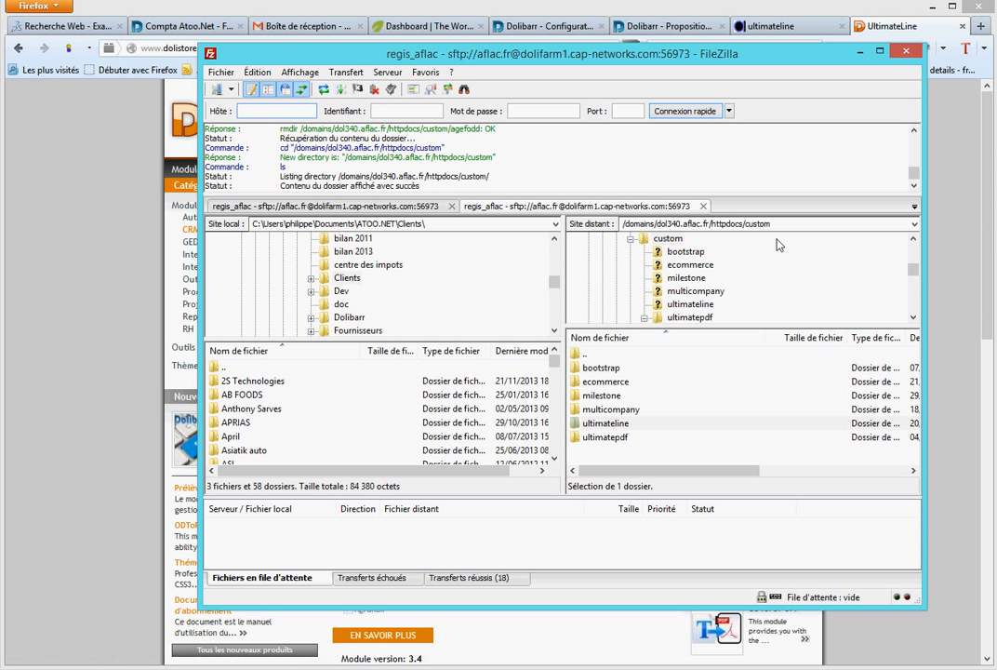
left_click(752, 223)
left_click(754, 223)
left_click_drag(747, 224, 775, 225)
double_click(575, 356)
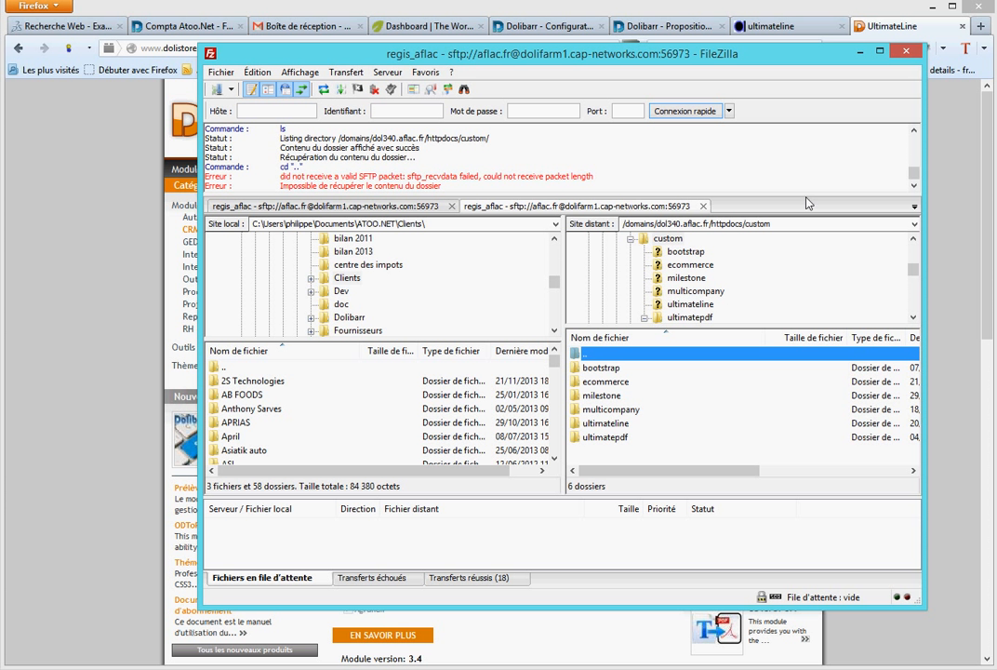
left_click(860, 51)
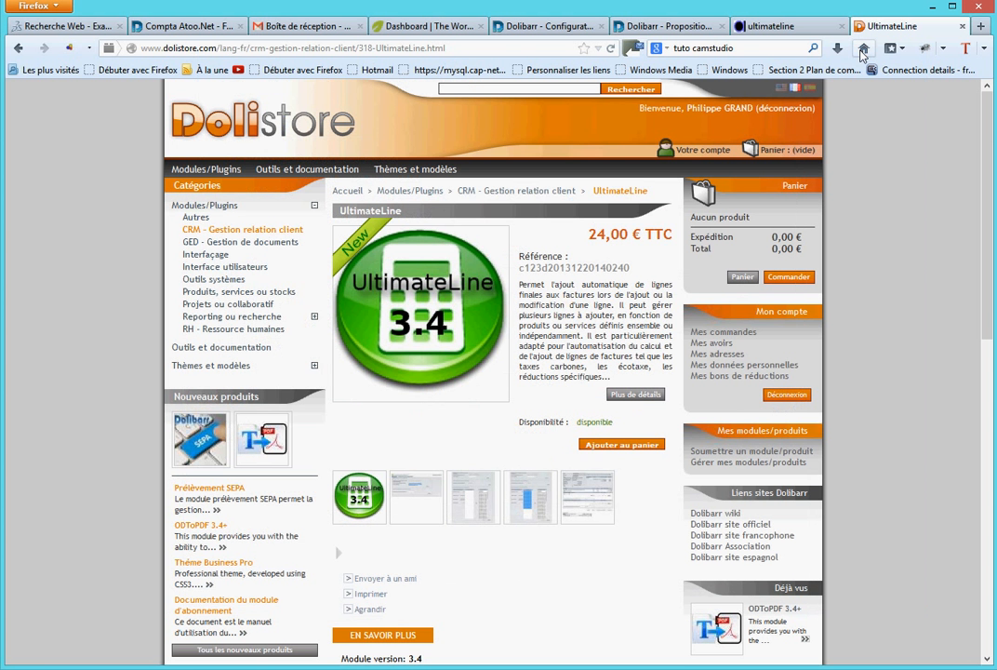
- Deactivate and reactivate the UltimateLine module in Dolibarr's module list, and open its configuration page
left_click(552, 26)
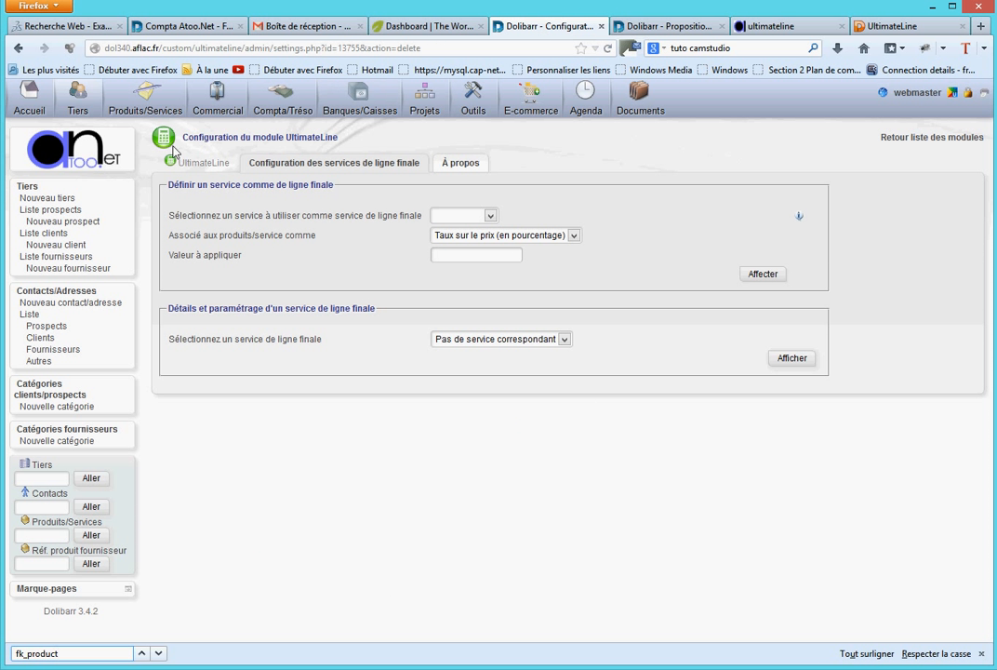
left_click(921, 138)
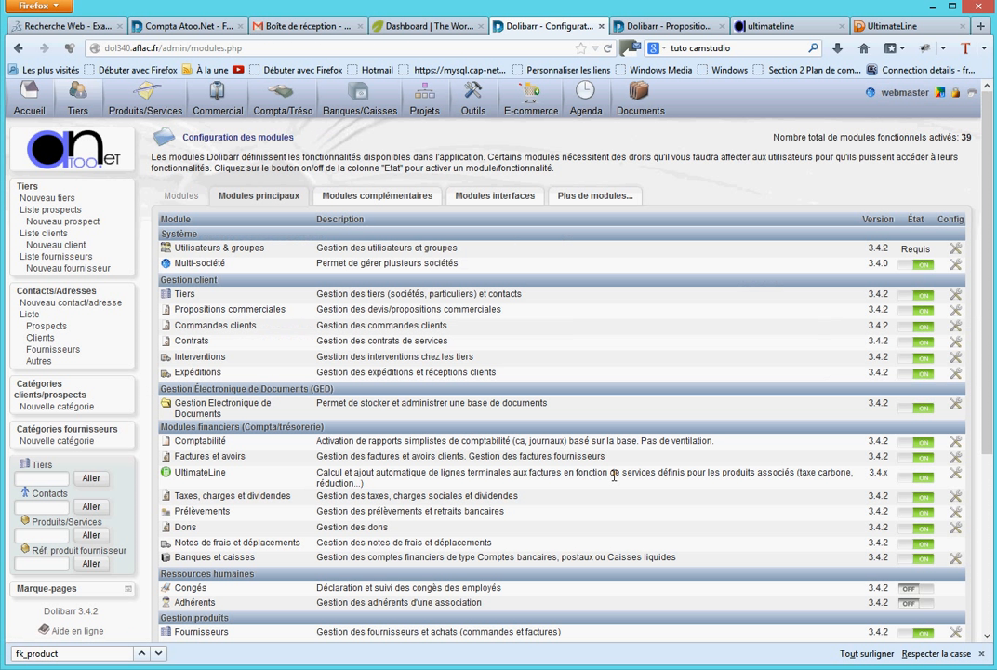
left_click(917, 478)
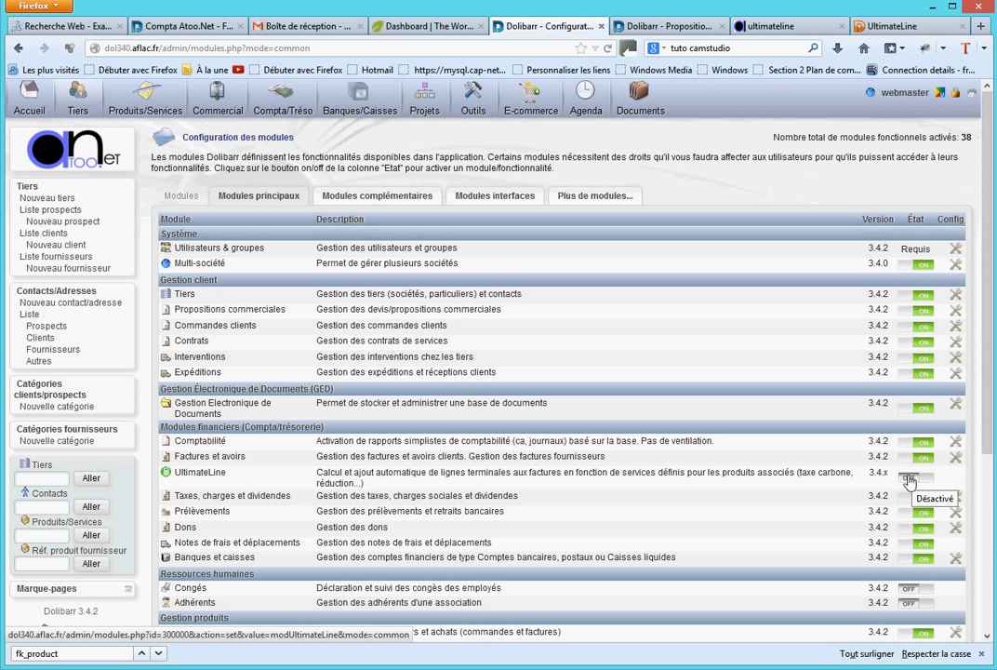
left_click(910, 480)
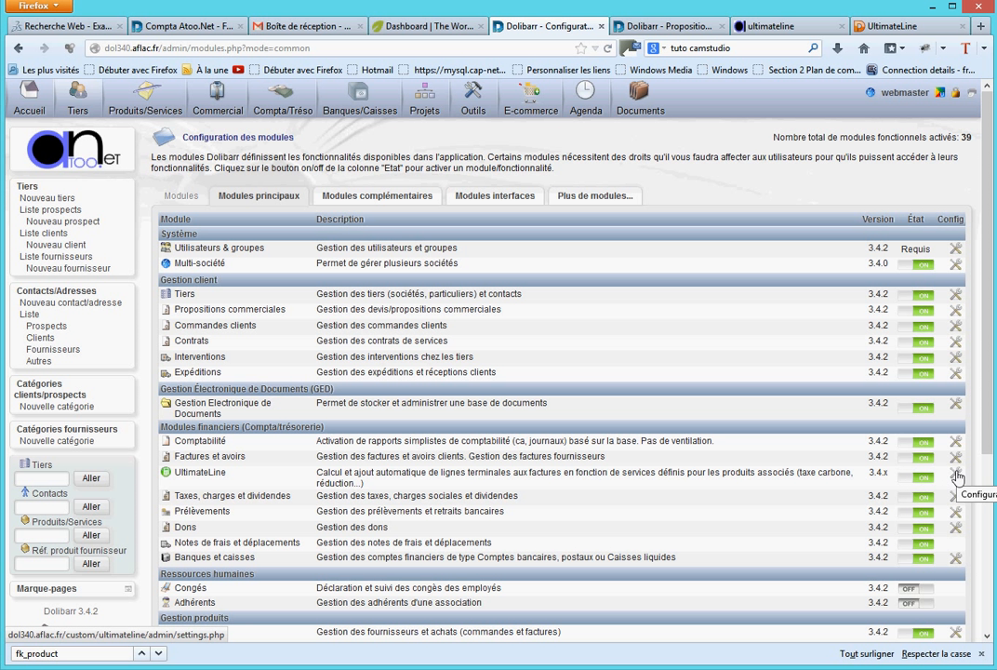
left_click(955, 476)
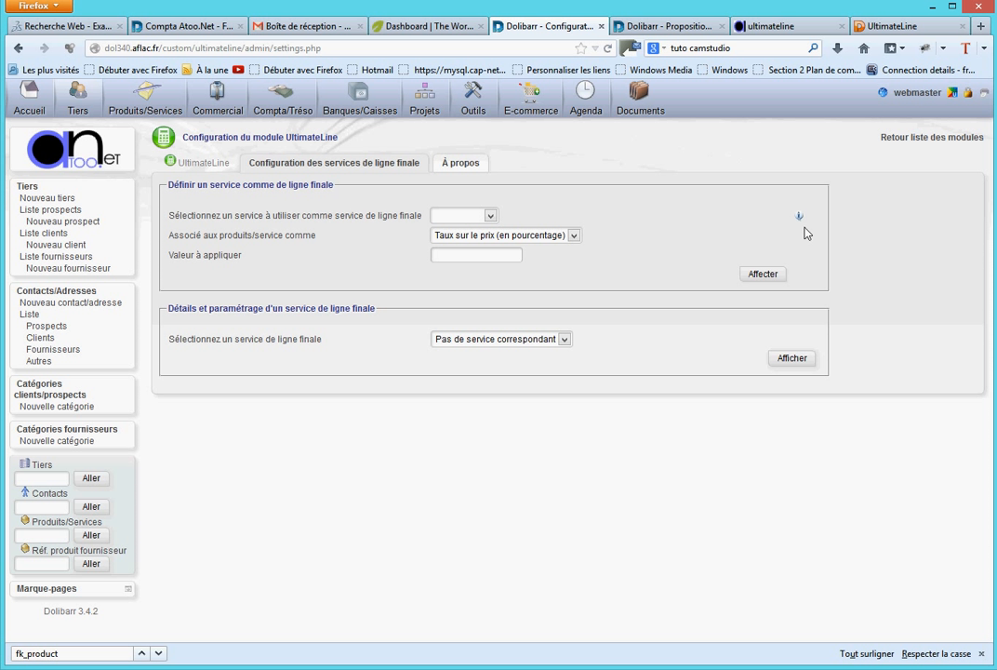
mouse_move(802, 220)
- Inspect the T5PC service's card from the products and services area, including its edit form, saving it without changes
left_click(664, 29)
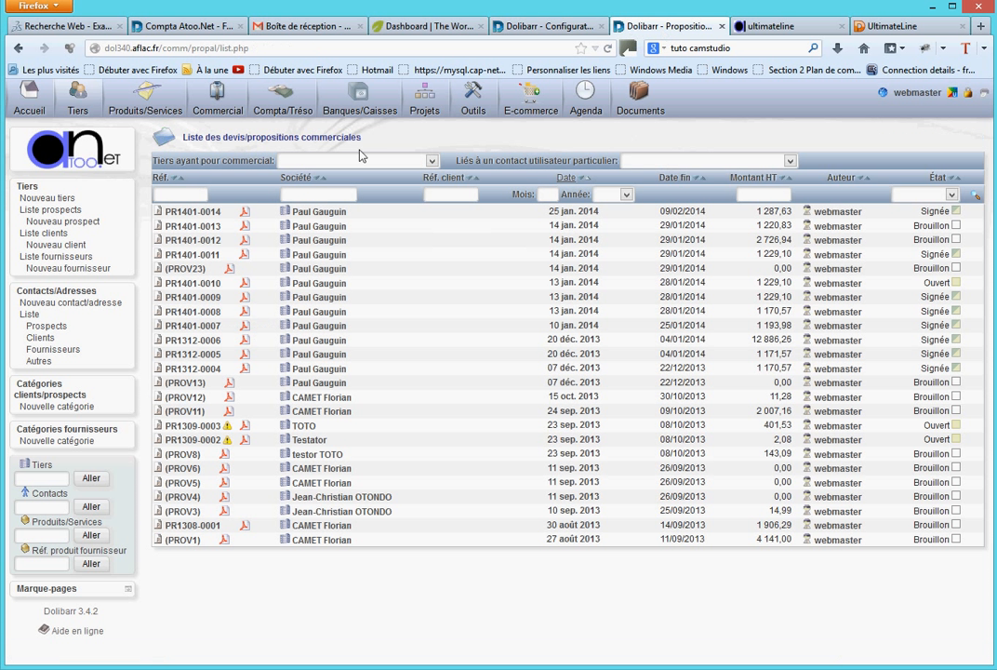
left_click(141, 97)
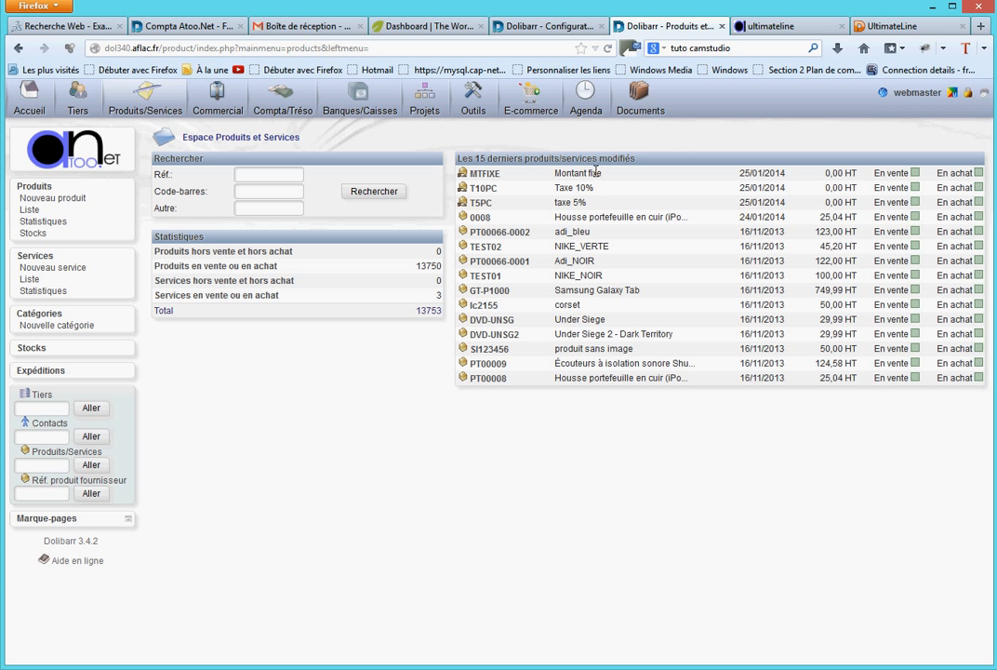
left_click(481, 204)
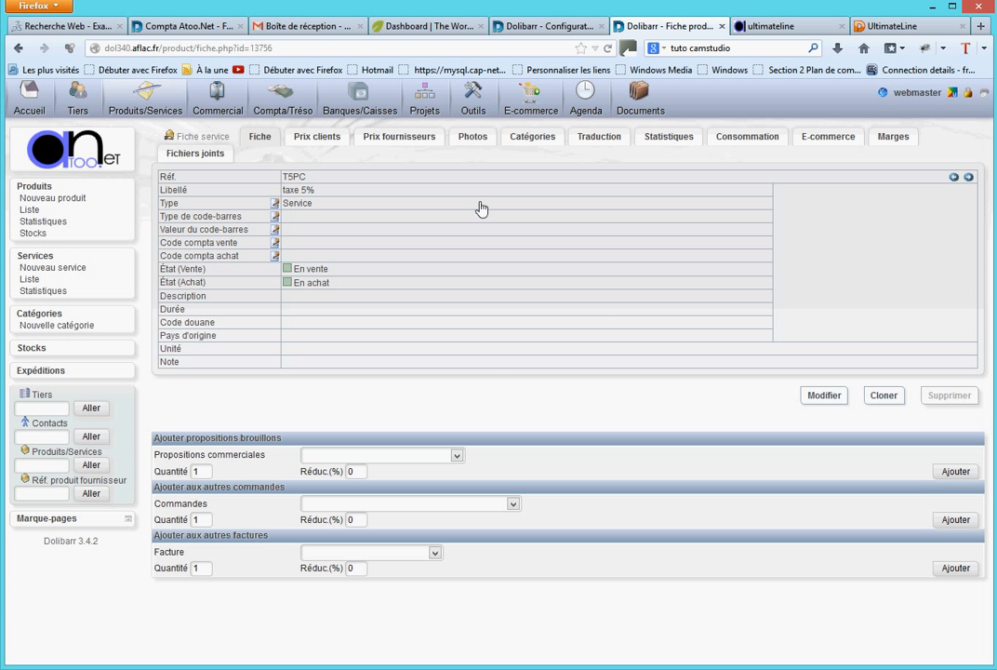
left_click(825, 397)
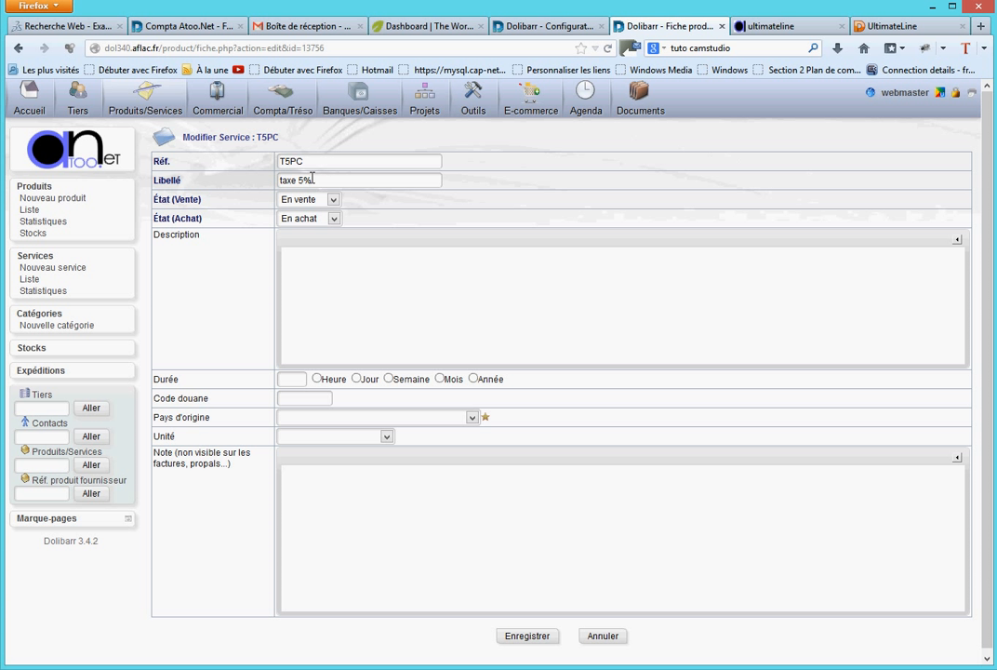
left_click(539, 638)
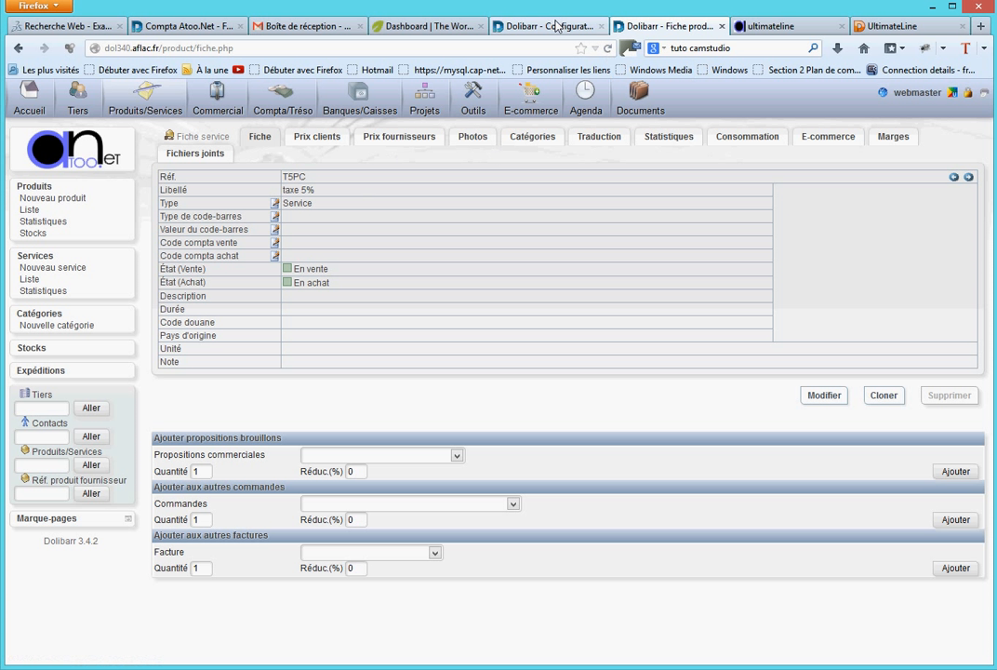
- In the UltimateLine configuration, assign Taxe 10% as a final line service with "Taux sur le prix (en pourcentage)" and a value of 10
left_click(557, 26)
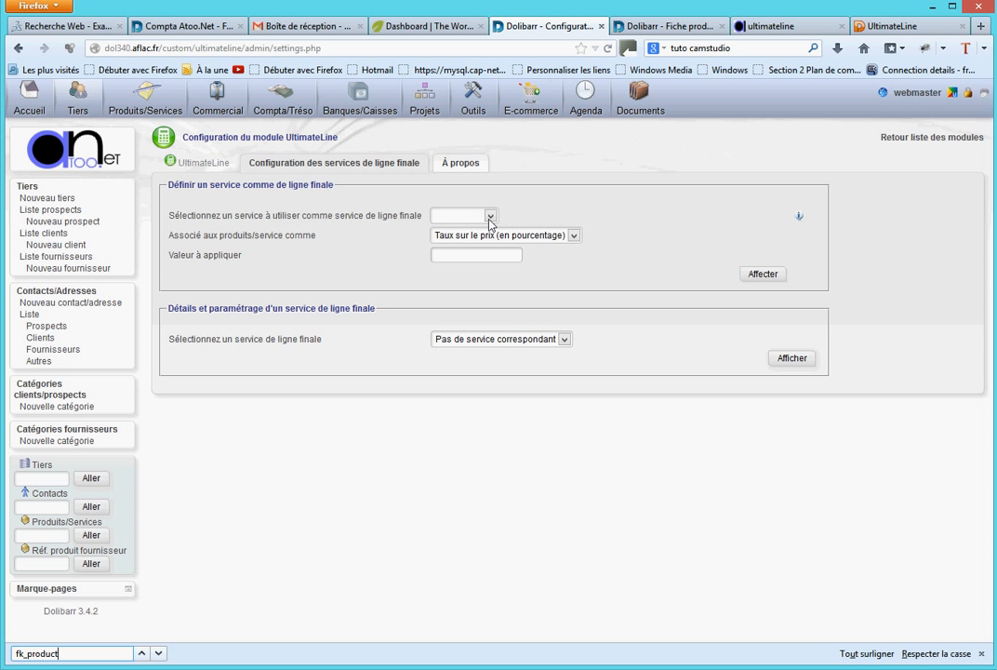
left_click(490, 216)
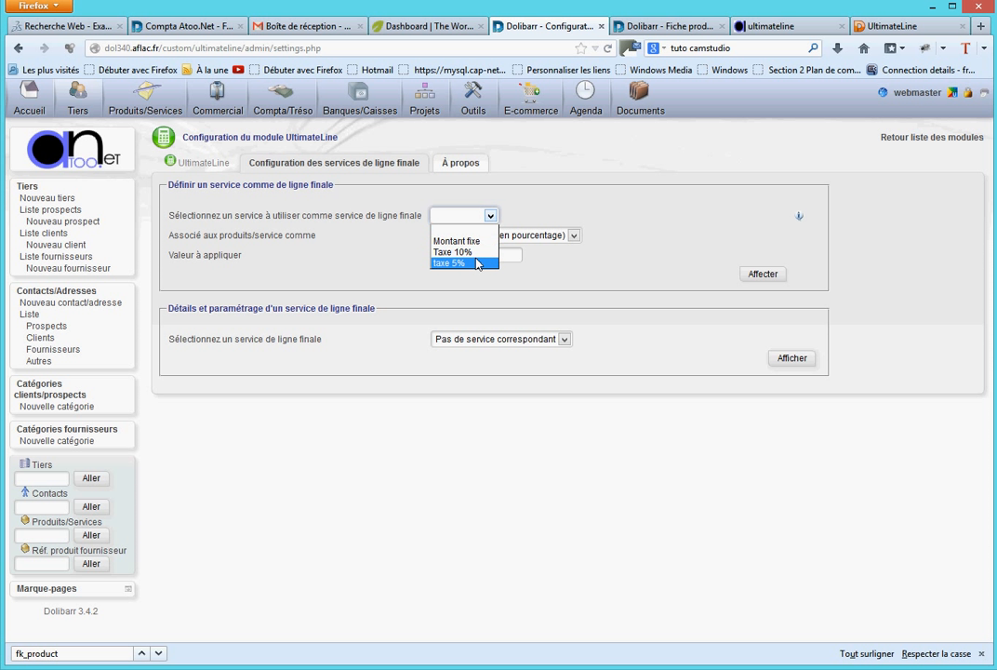
left_click(588, 271)
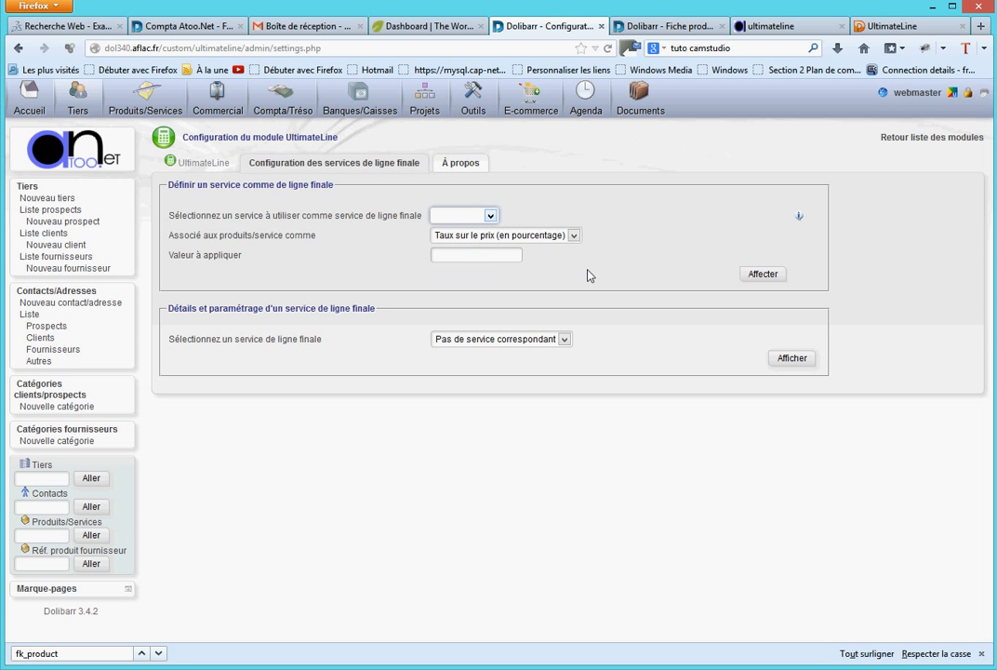
left_click(491, 217)
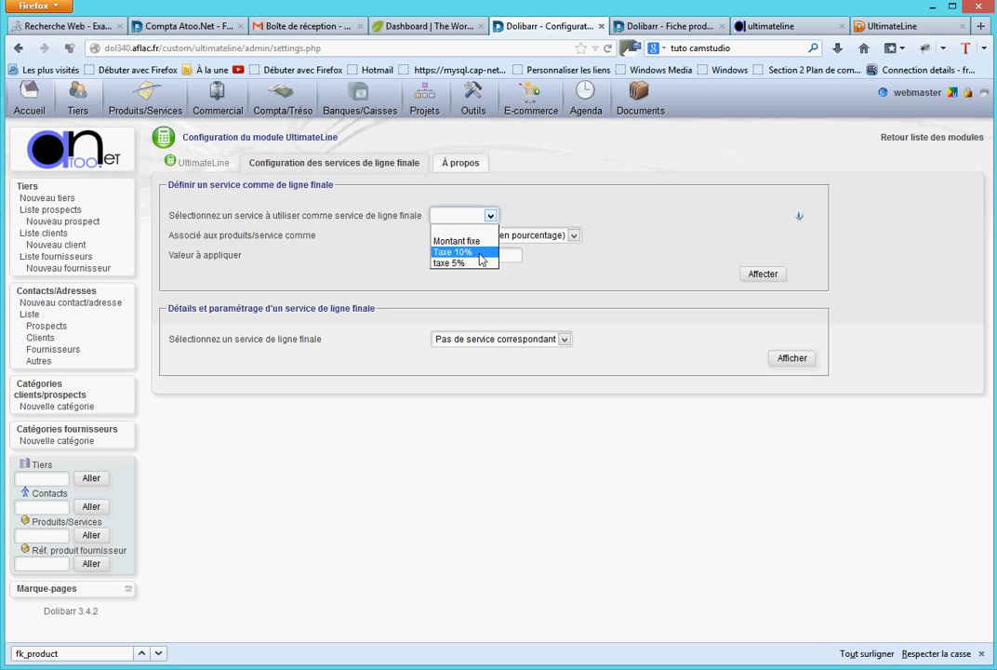
left_click(475, 249)
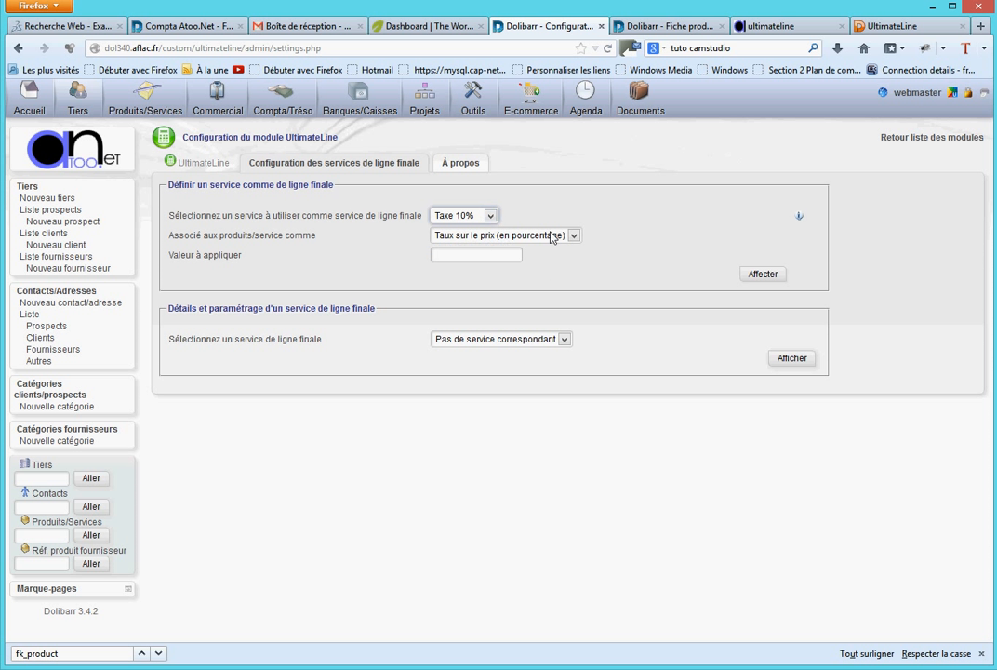
left_click(575, 236)
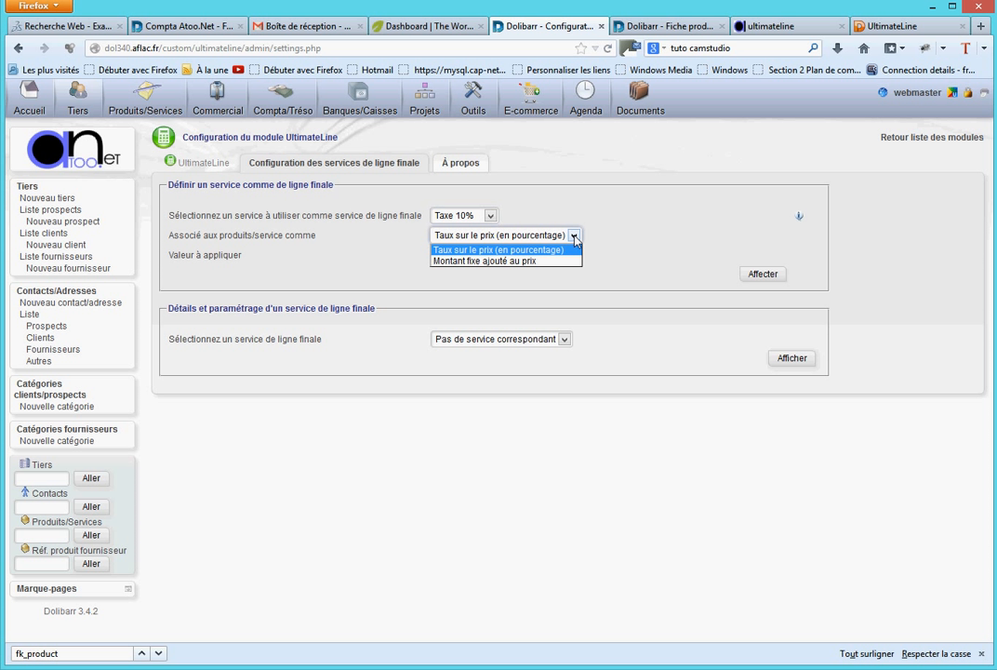
left_click(575, 237)
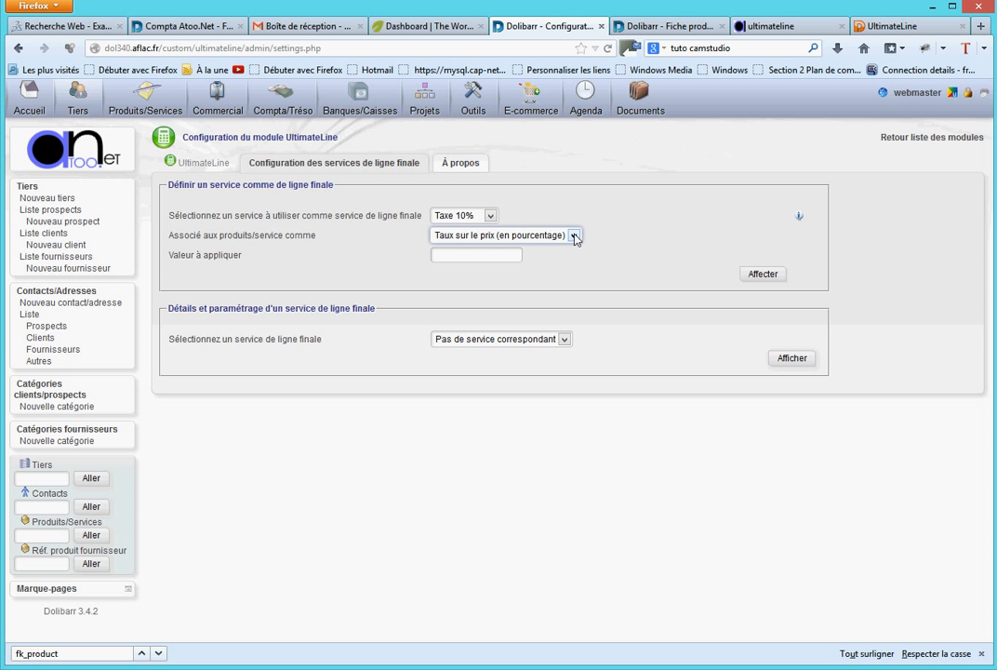
left_click(491, 254)
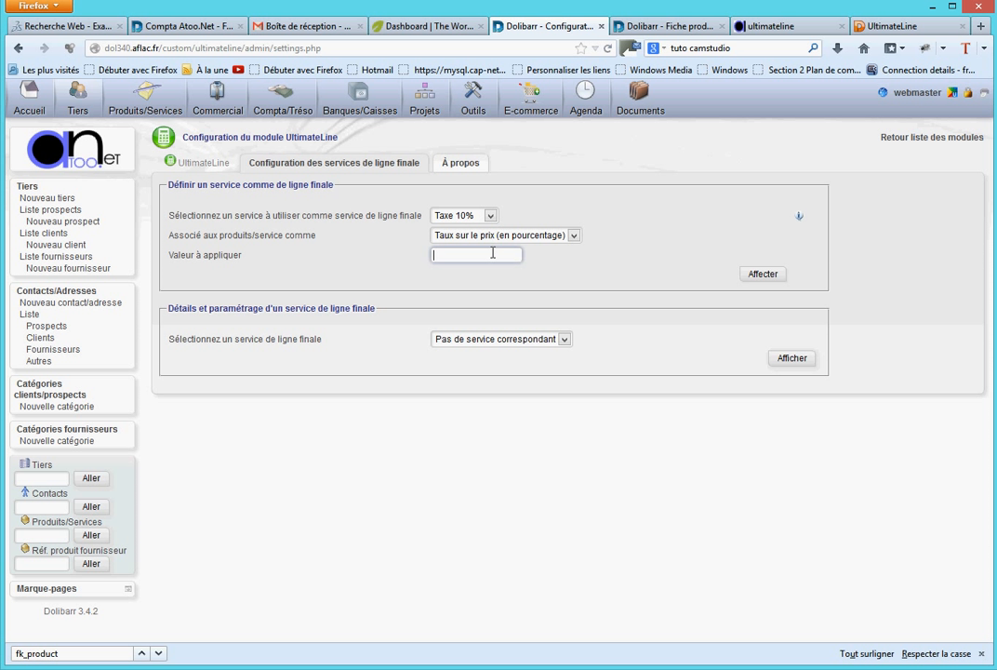
type("10")
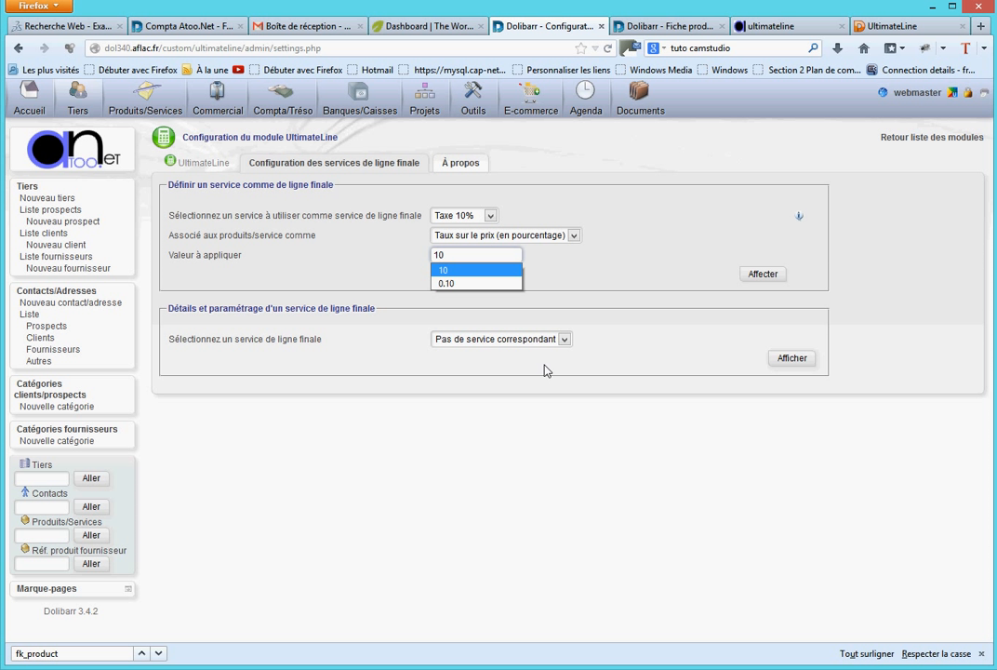
left_click(660, 286)
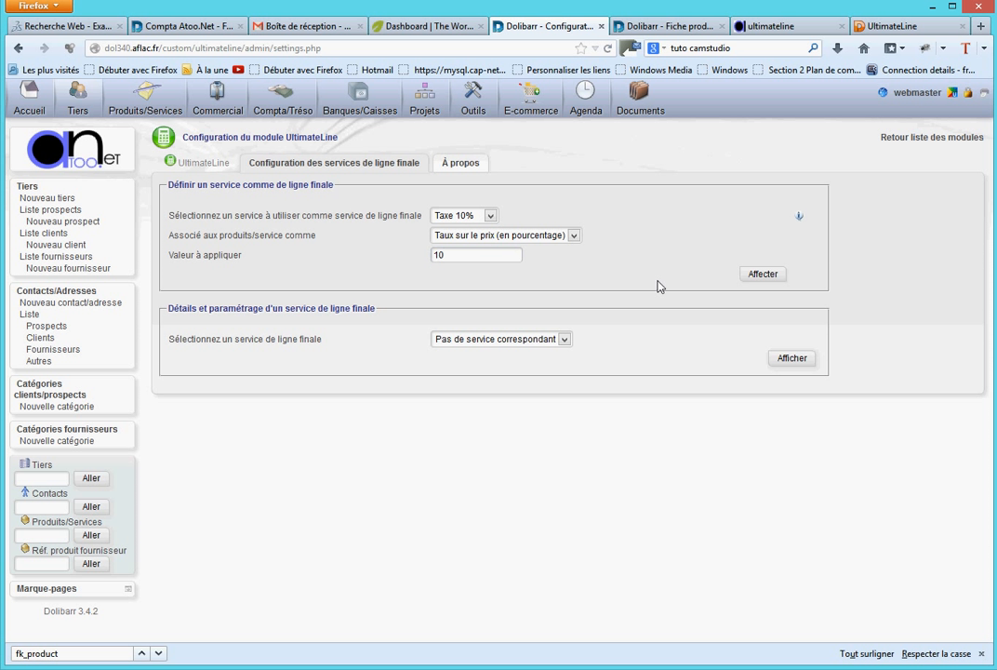
left_click(762, 274)
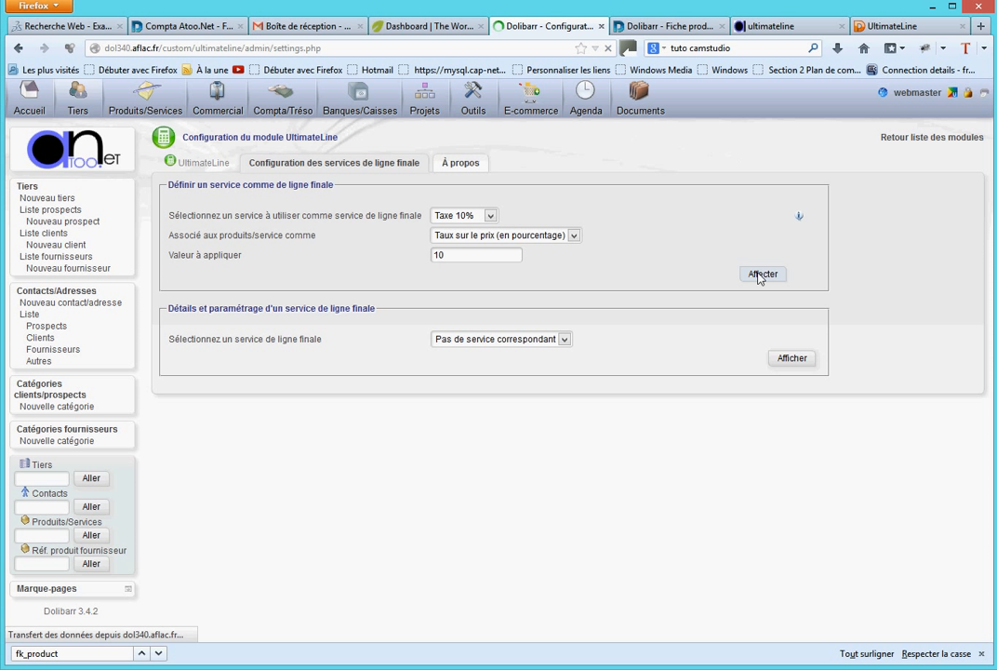
- Display the details and settings of the Taxe 10% final line service, and review its label, type and value
left_click(483, 341)
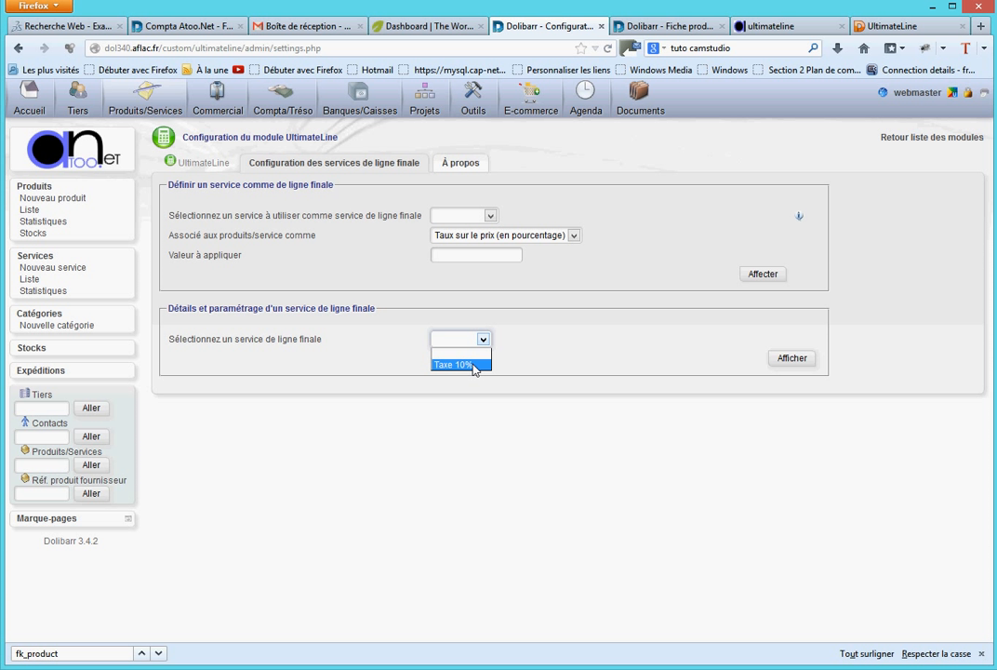
left_click(475, 365)
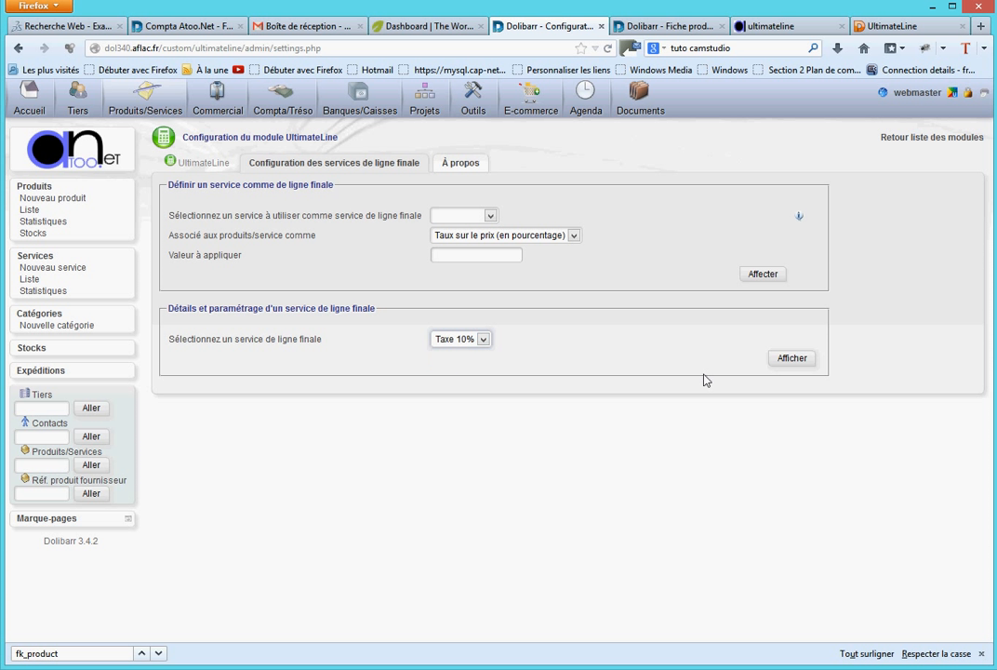
left_click(793, 359)
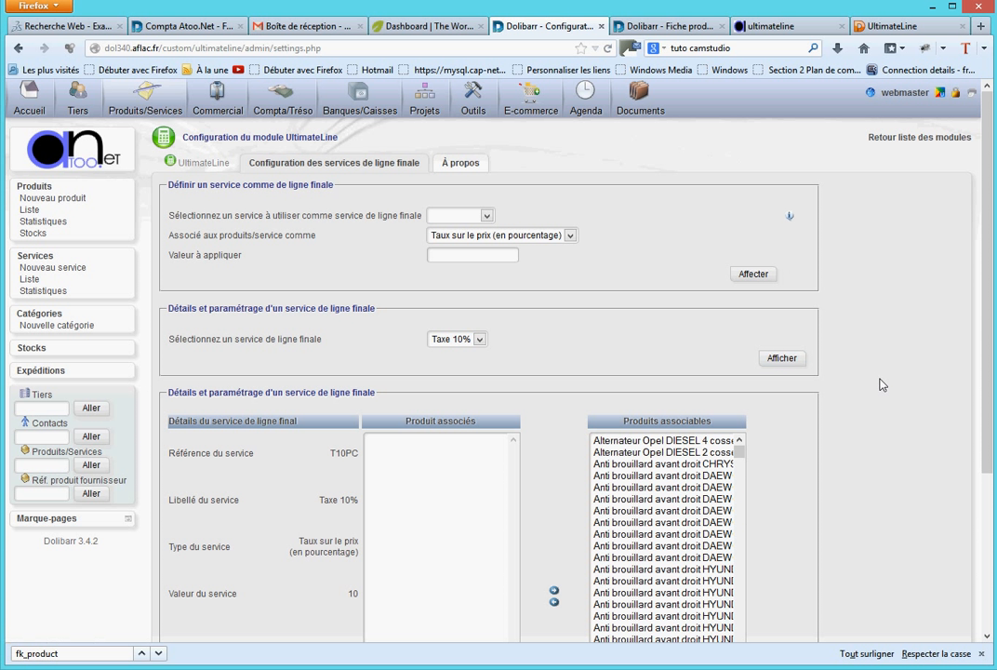
scroll(880, 382, "down", 3)
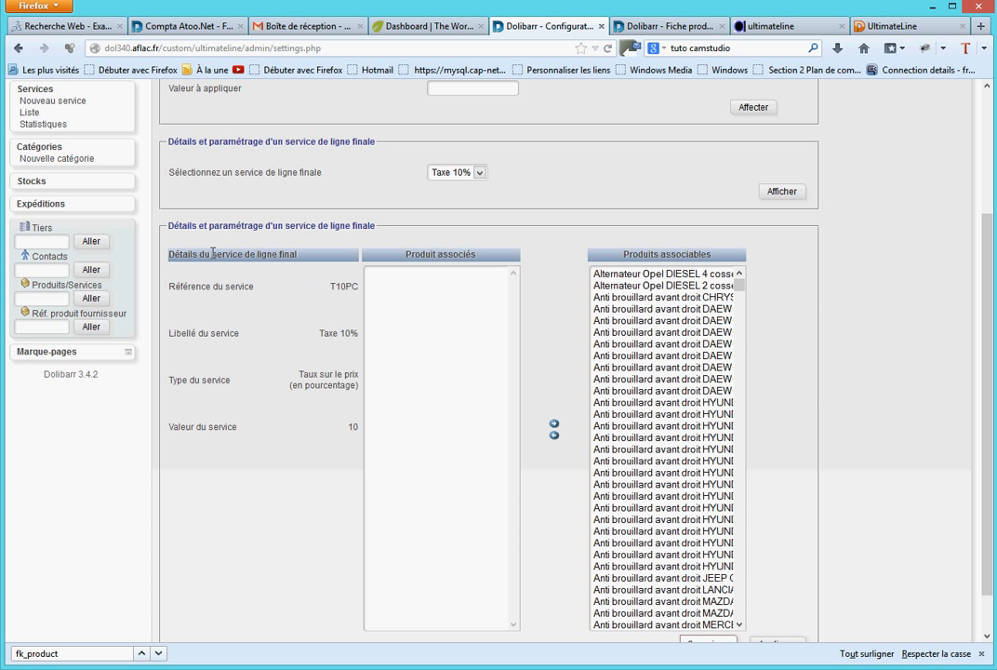
left_click_drag(212, 254, 297, 255)
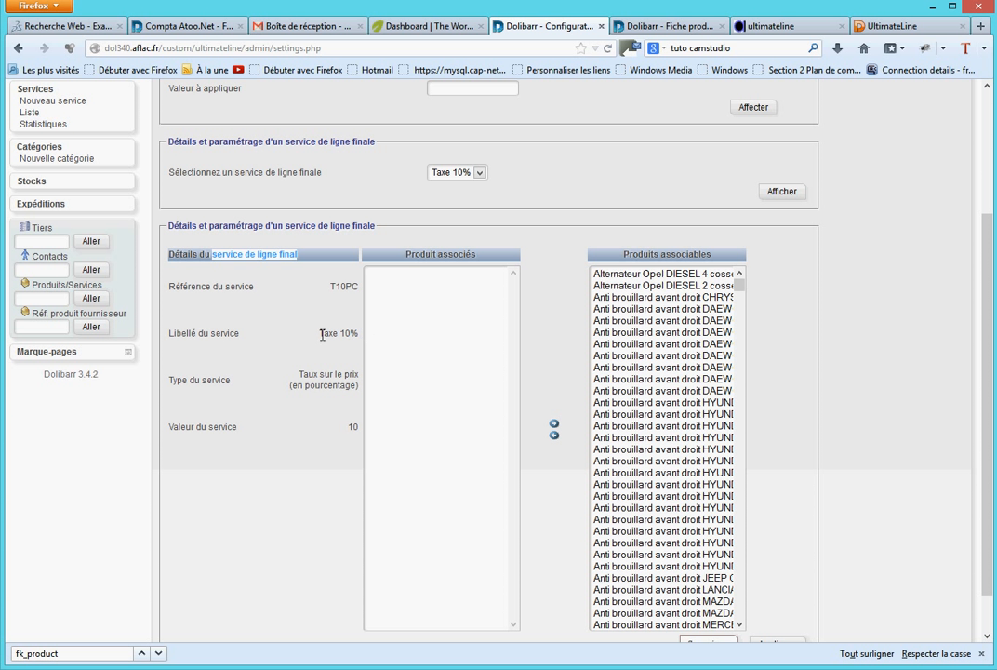
left_click_drag(322, 334, 343, 336)
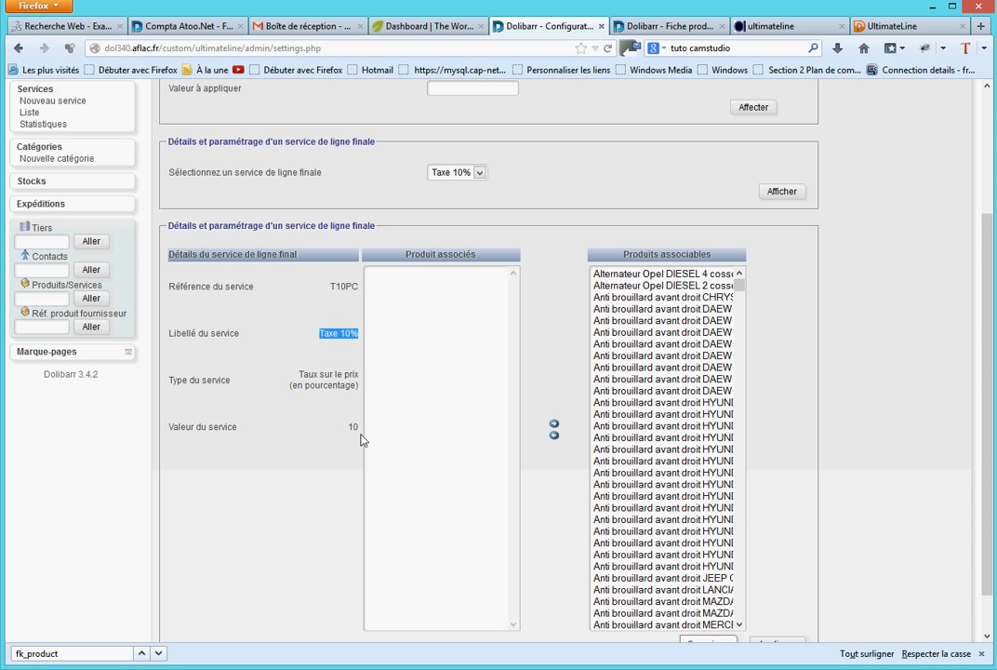
double_click(355, 426)
left_click(791, 477)
- Associate the block of Apple products from iPod Nano Bleu 16Go through the last iPod touch 32Go with Taxe 10% and apply the association
scroll(806, 363, "down", 1)
left_click_drag(744, 242, 739, 570)
scroll(657, 368, "up", 4)
scroll(657, 367, "up", 5)
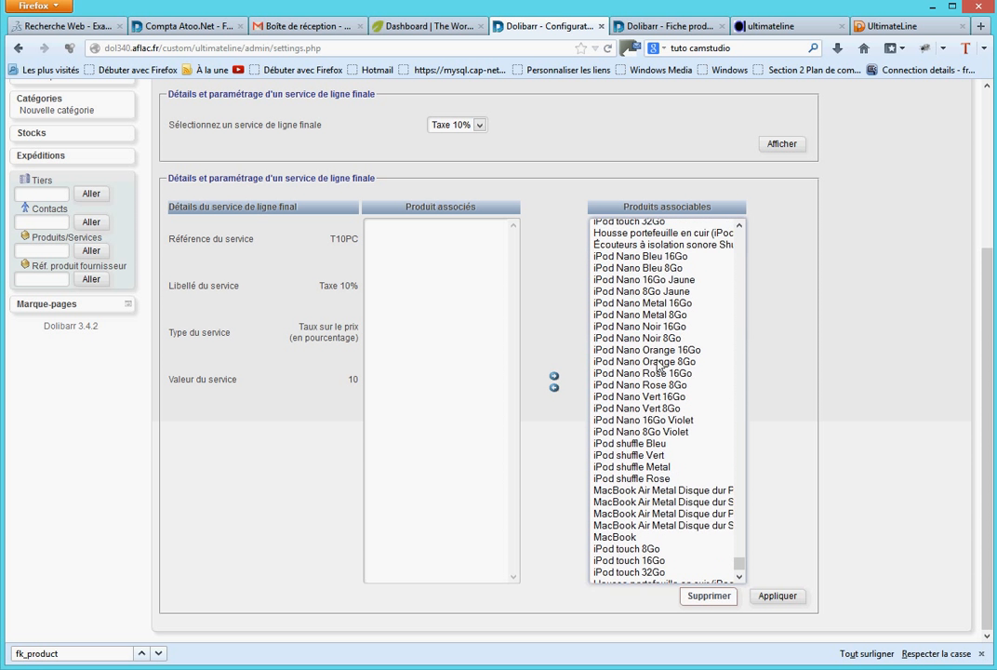
scroll(645, 252, "up", 5)
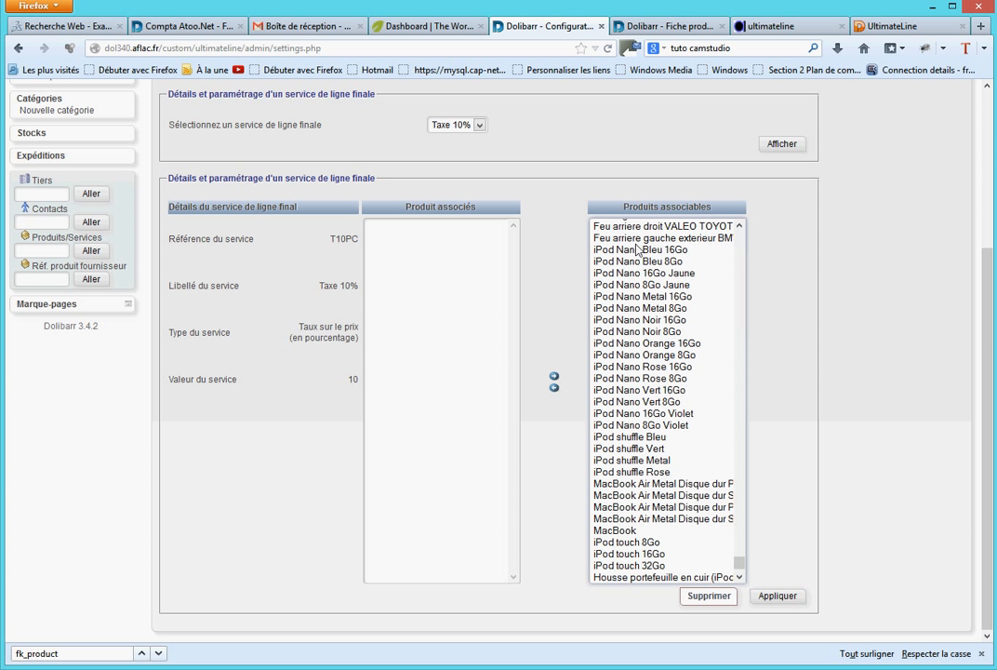
left_click(641, 250)
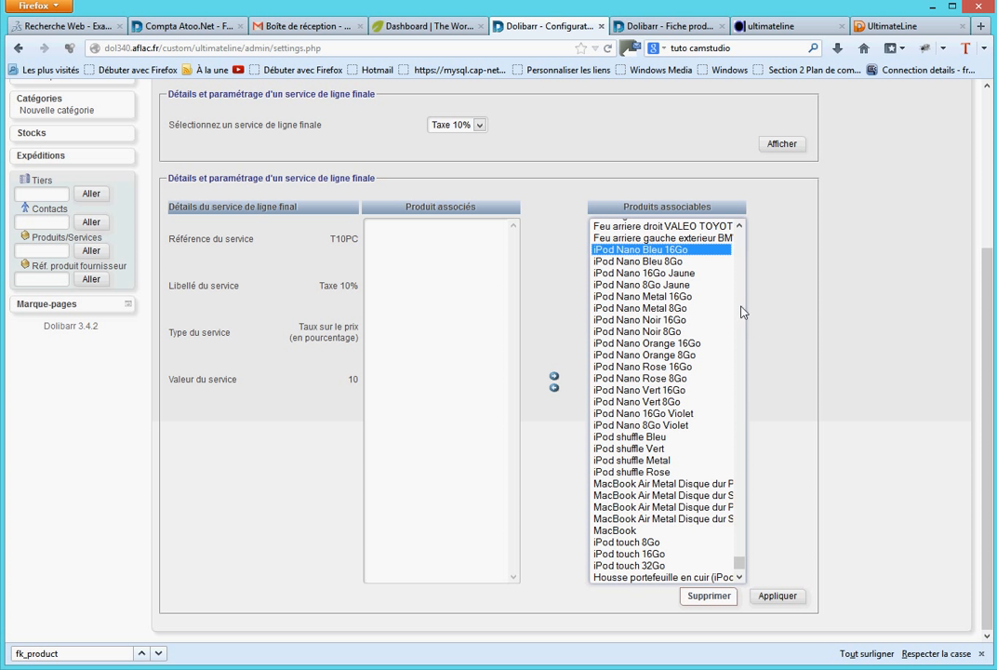
scroll(740, 566, "down", 4)
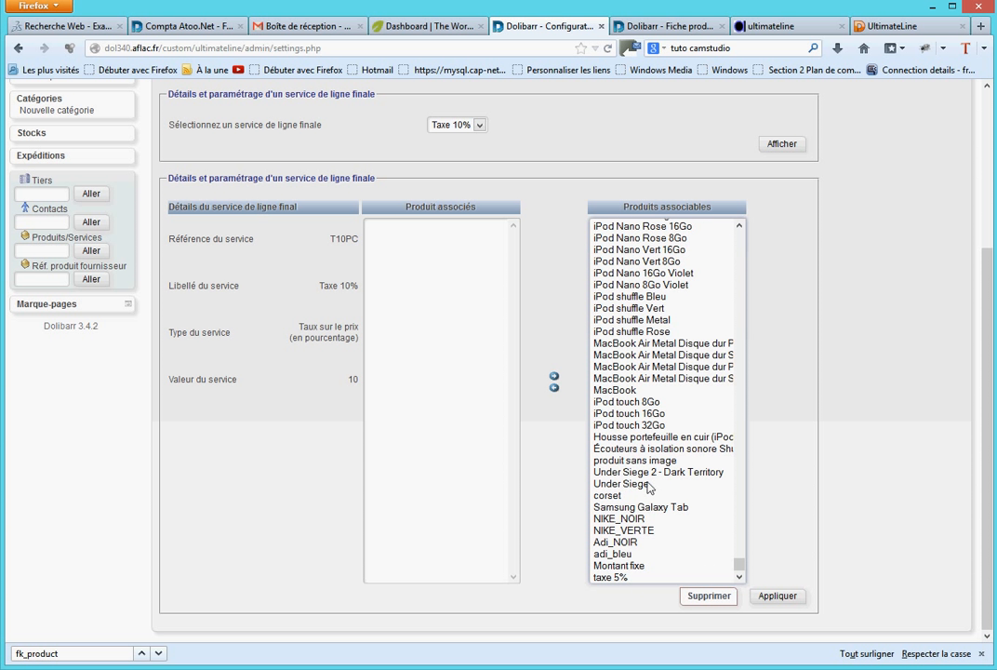
left_click(652, 425, "shift")
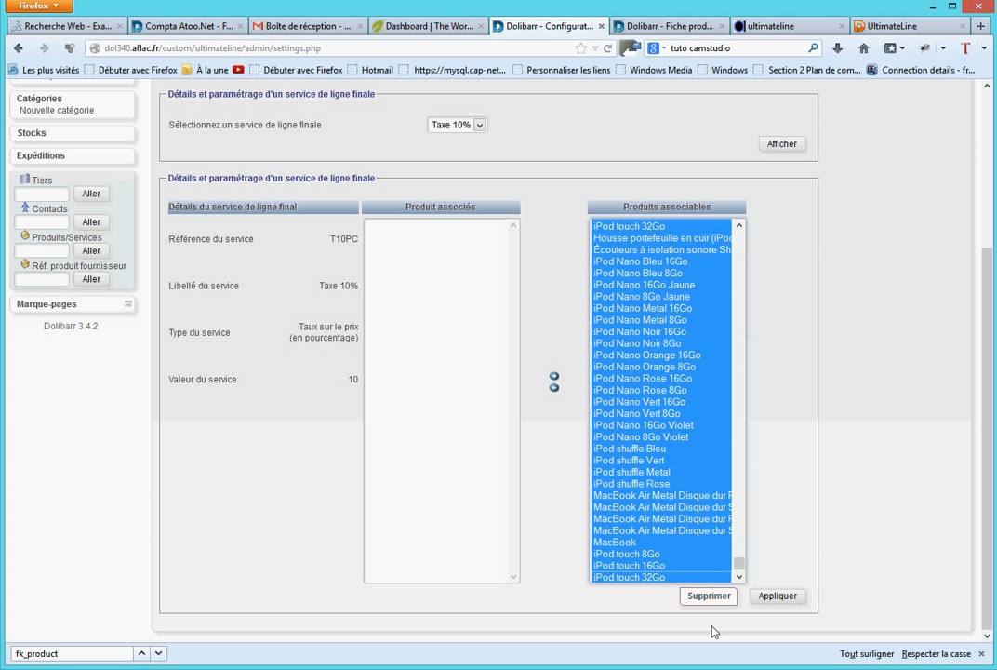
left_click(555, 388)
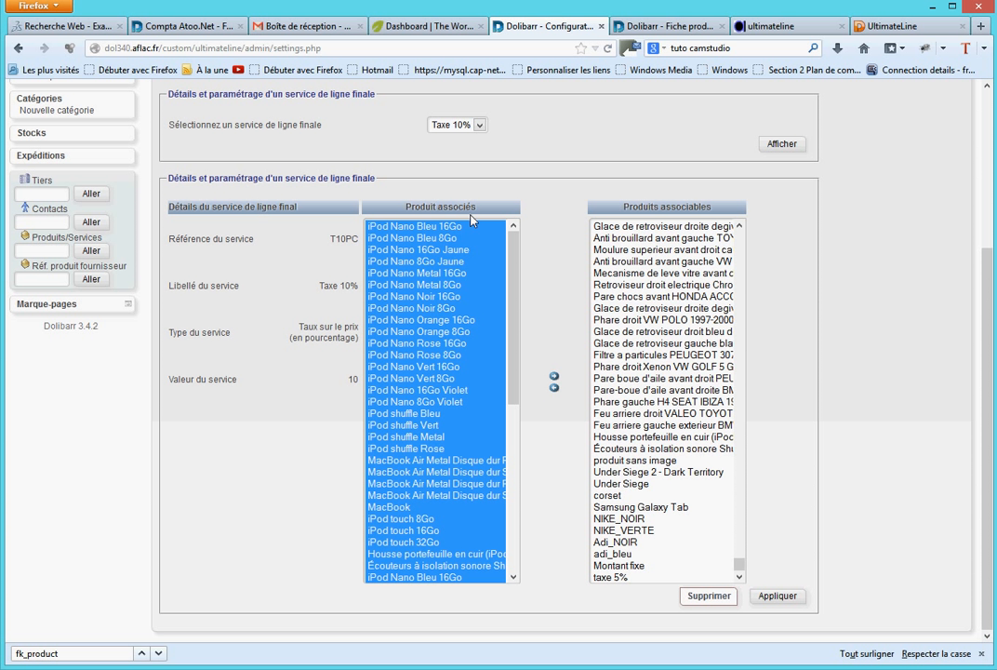
left_click(780, 596)
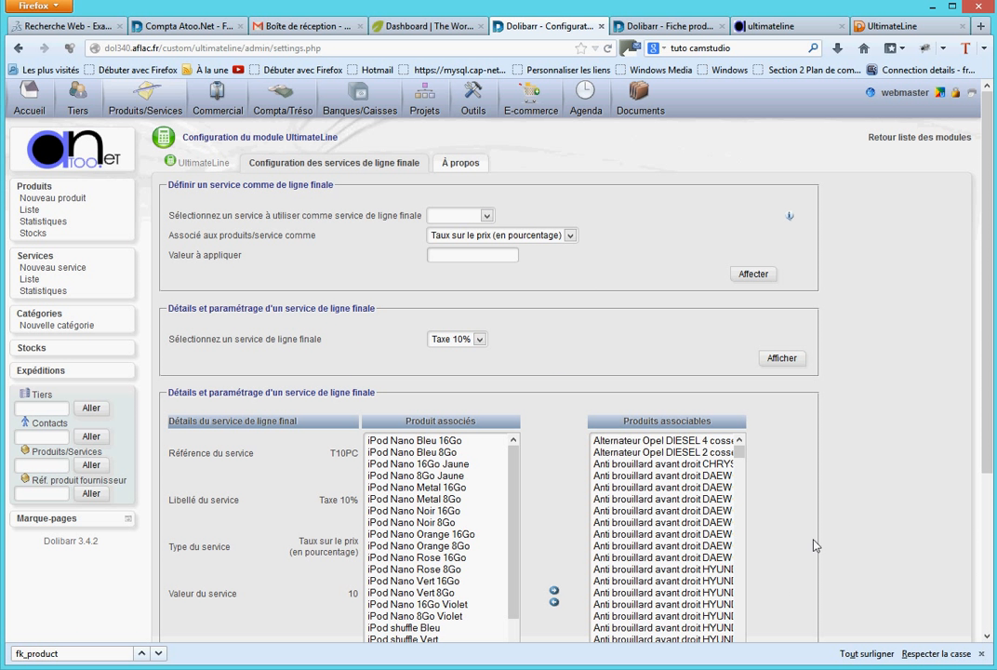
scroll(814, 546, "down", 2)
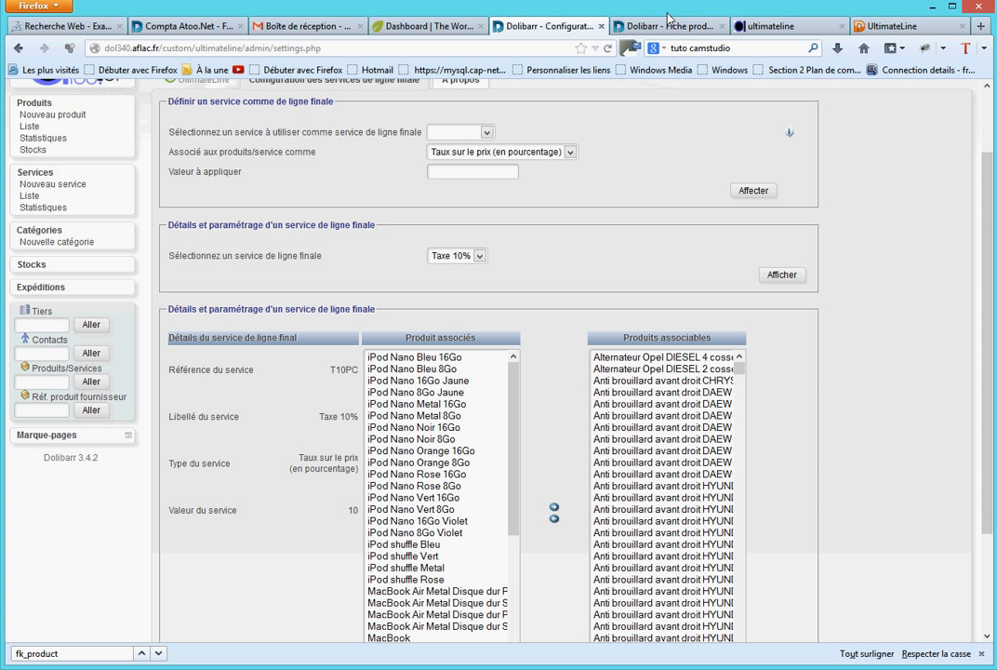
- Create a draft commercial proposal for the second customer in the recently modified third parties, with Virement as the payment mode
left_click(665, 25)
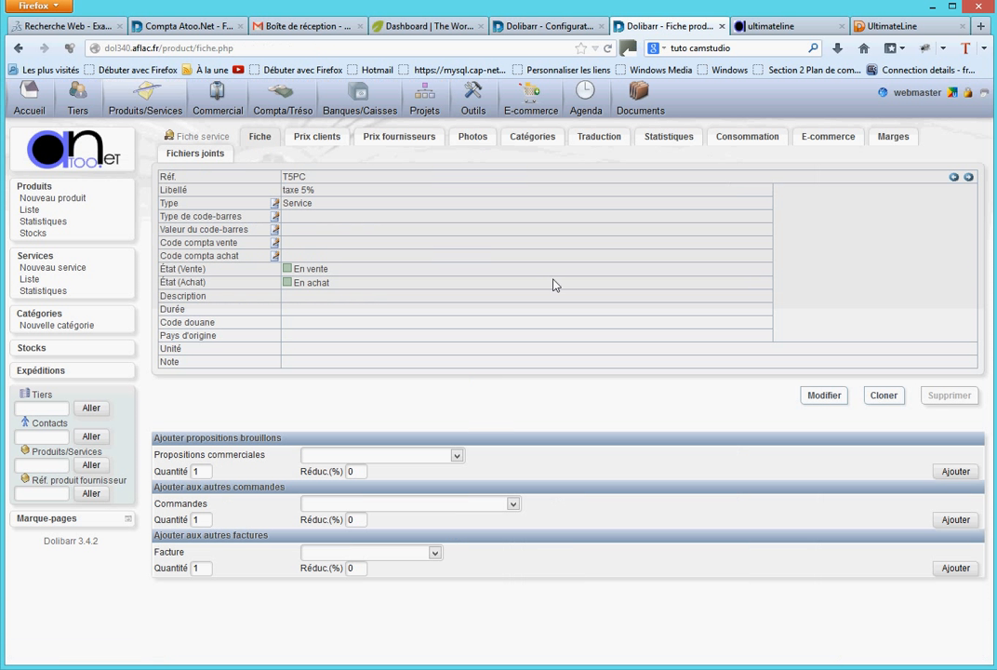
left_click(82, 100)
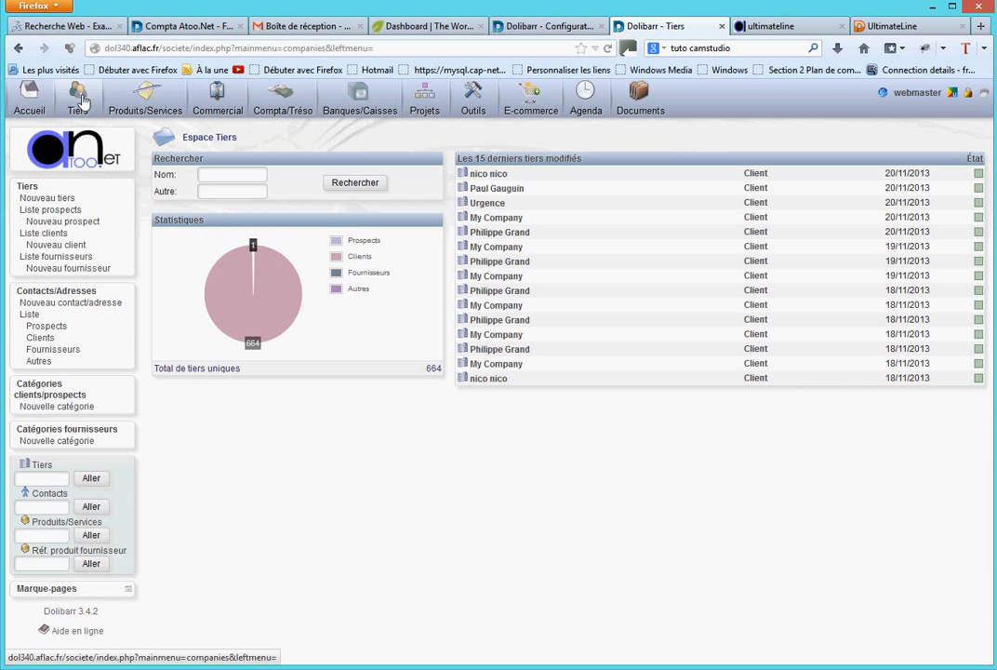
left_click(499, 189)
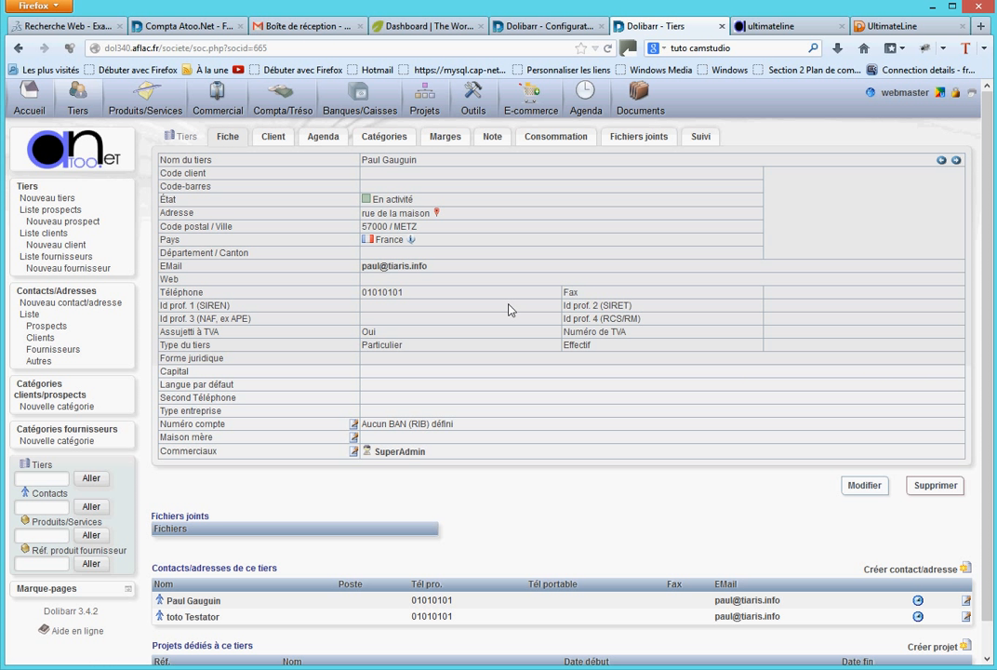
left_click(264, 145)
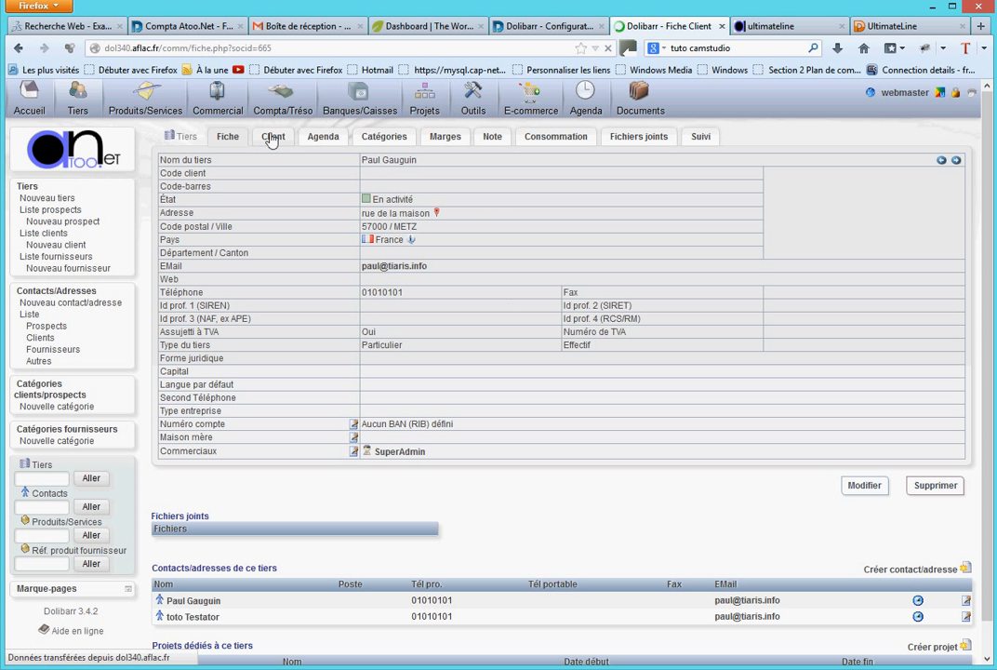
left_click(316, 443)
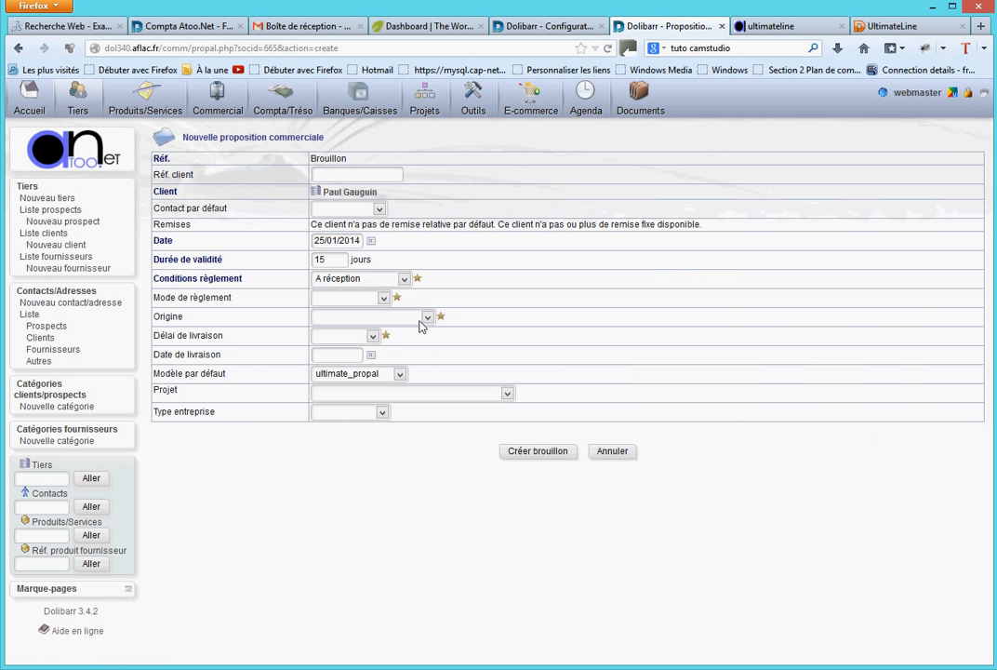
left_click(386, 302)
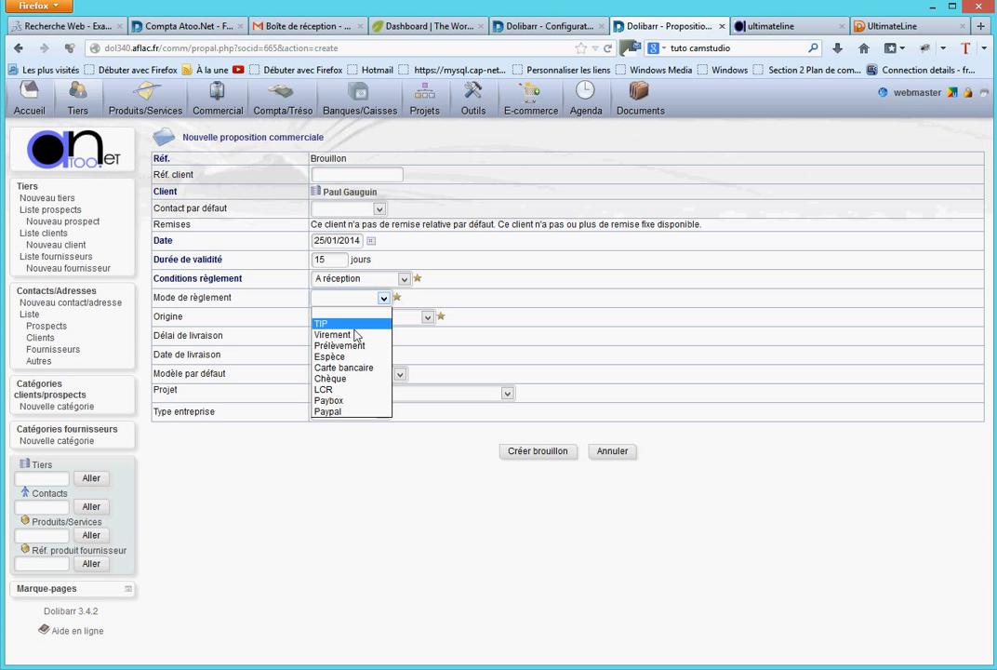
left_click(419, 335)
left_click(559, 453)
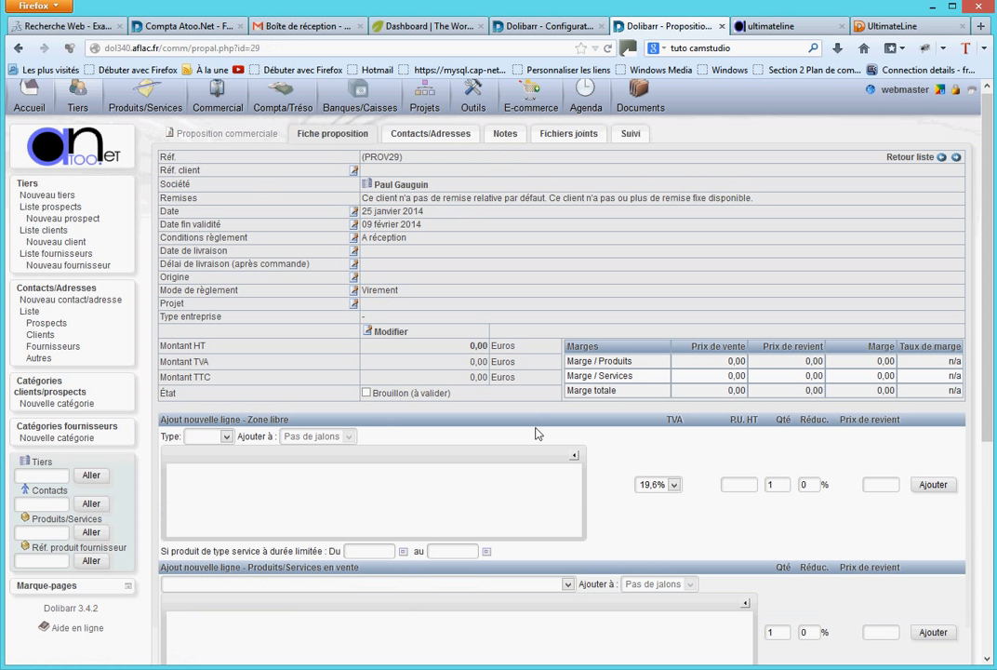
- Add product 0006 - MacBook to the proposal as a predefined product line, and check the tax line against the product line
scroll(535, 431, "down", 3)
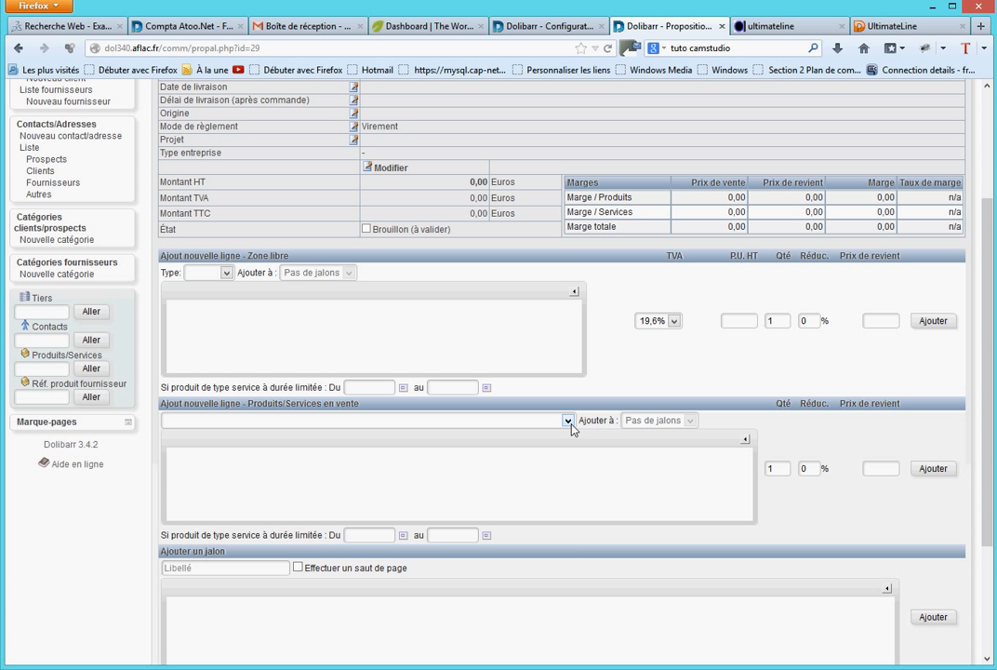
left_click(568, 420)
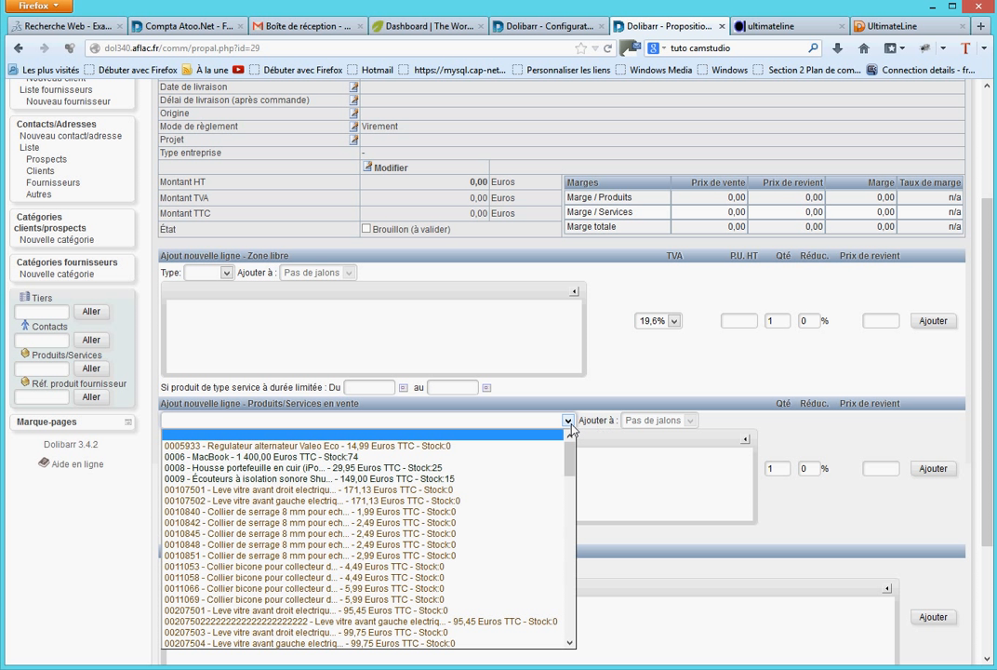
left_click(295, 457)
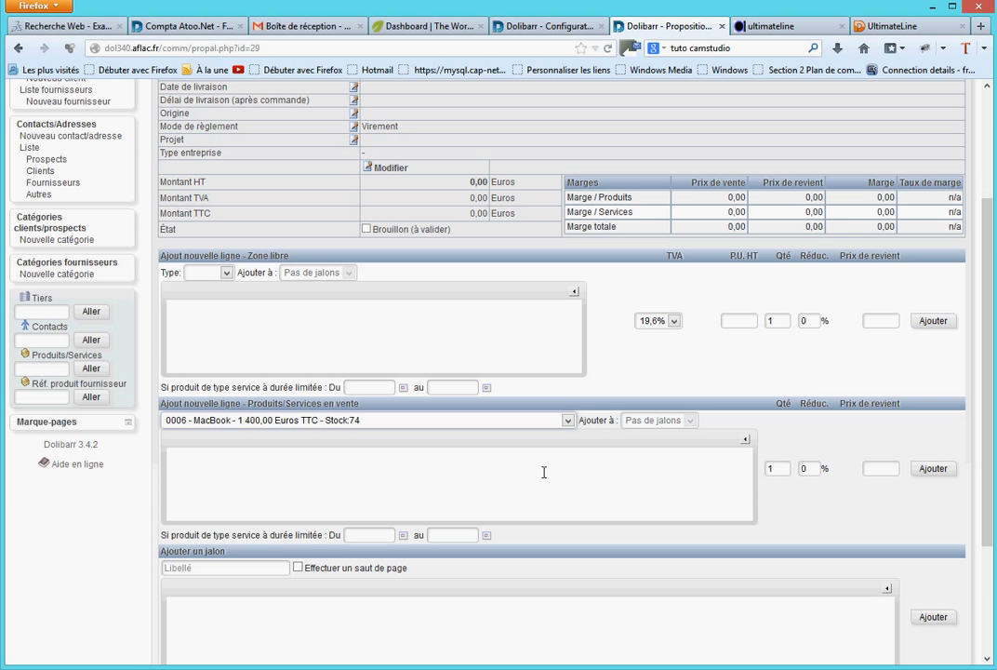
scroll(730, 443, "down", 3)
left_click(932, 304)
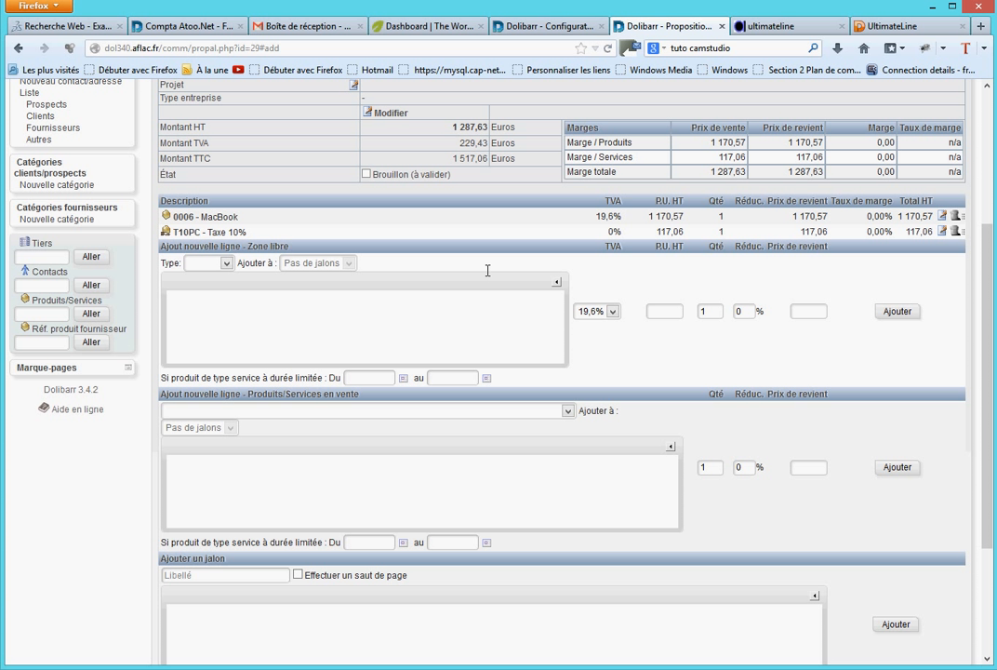
left_click_drag(802, 232, 829, 216)
- Validate the draft commercial proposal and confirm its validation
scroll(750, 415, "down", 3)
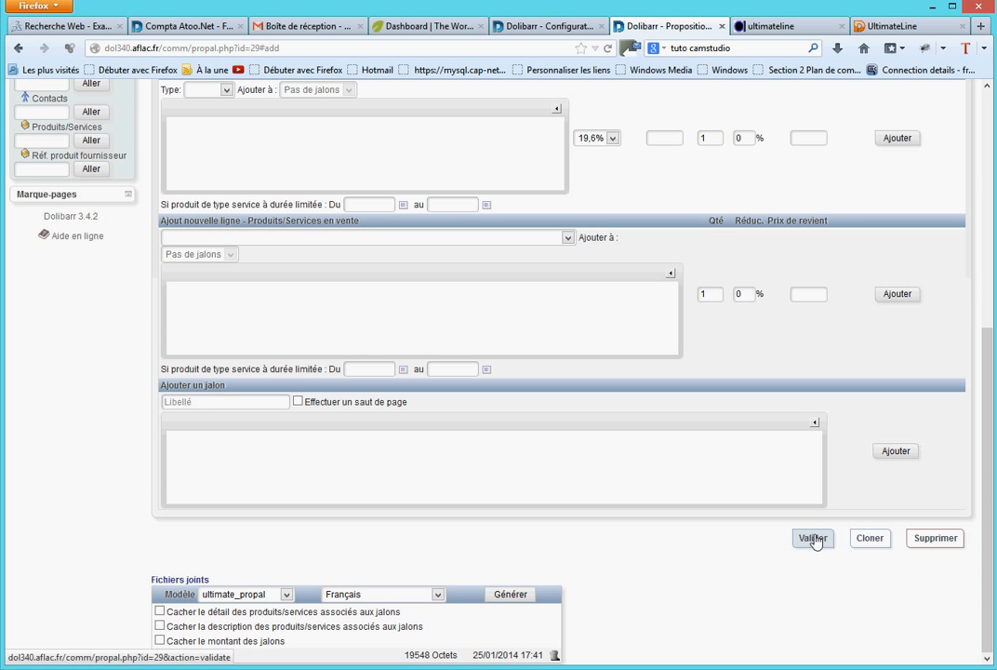
left_click(815, 538)
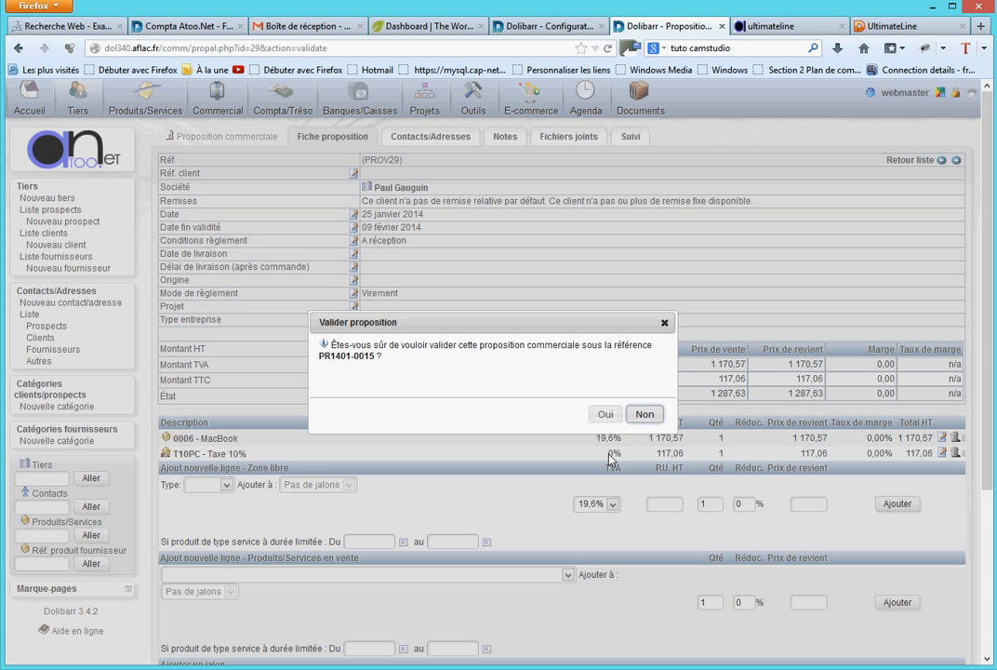
left_click(606, 415)
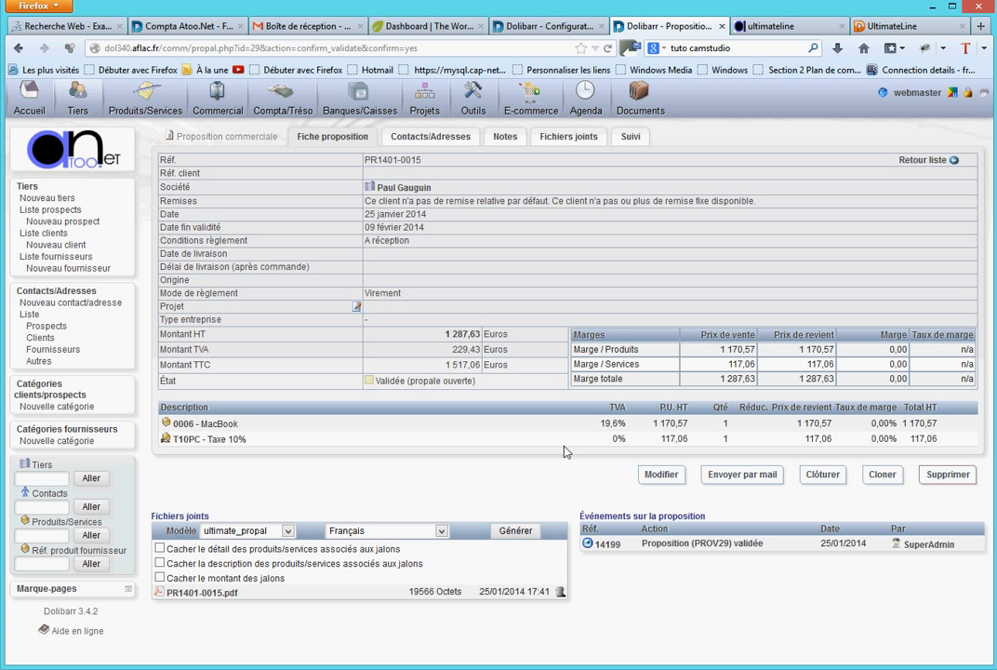
- Close the commercial proposal with the status "Signée (à facturer)"
left_click(823, 475)
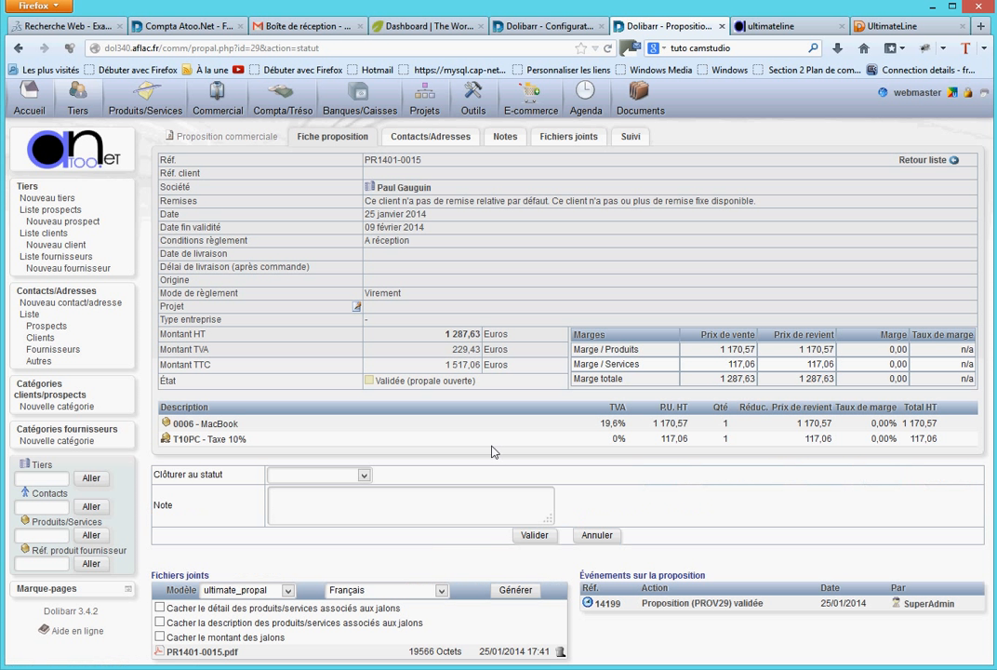
left_click(365, 475)
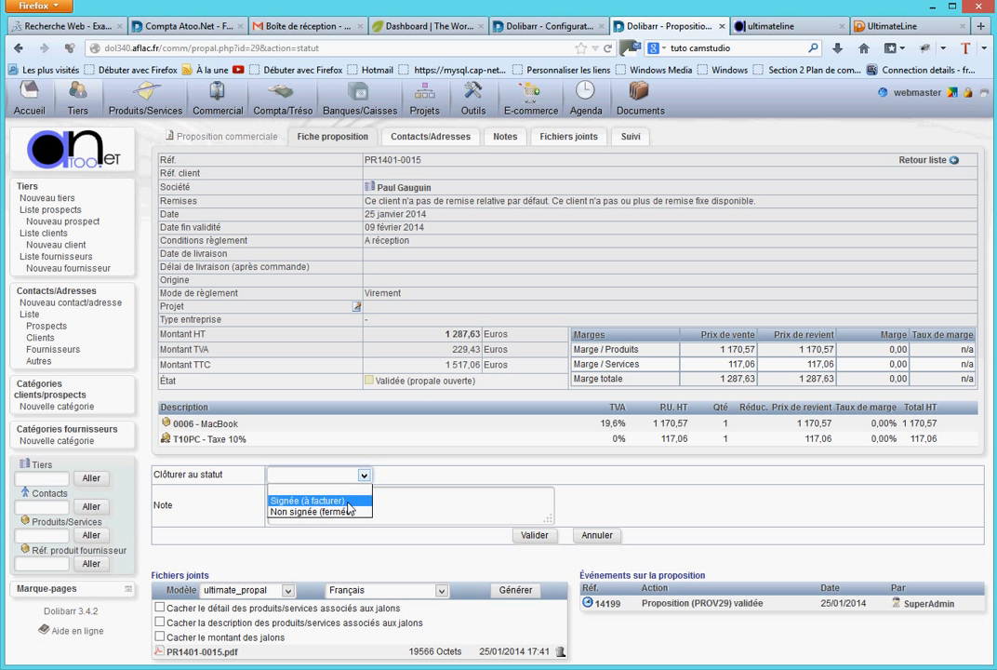
left_click(346, 490)
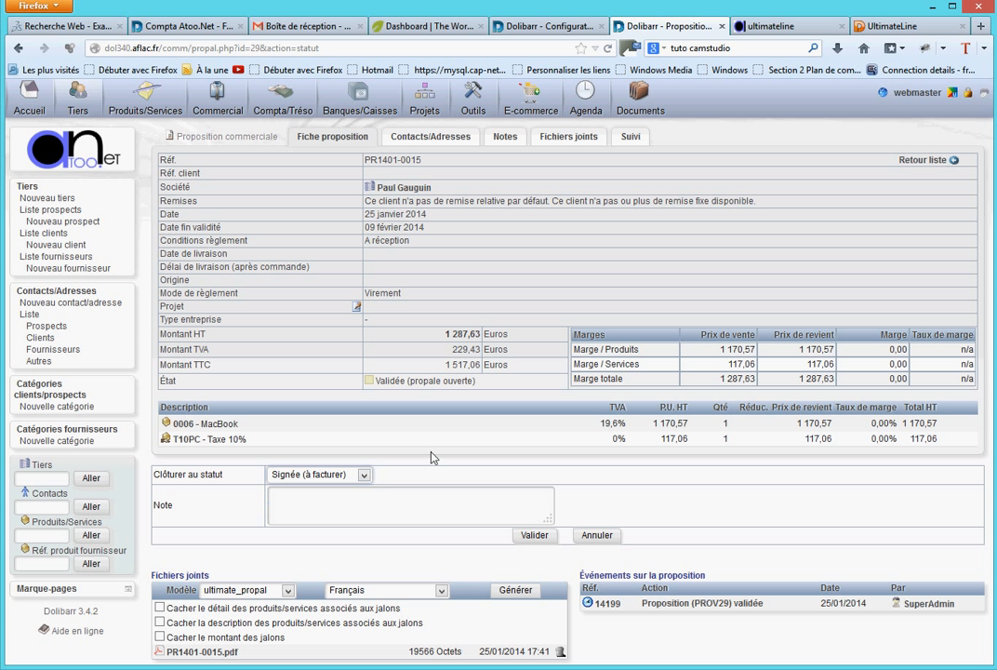
left_click(532, 536)
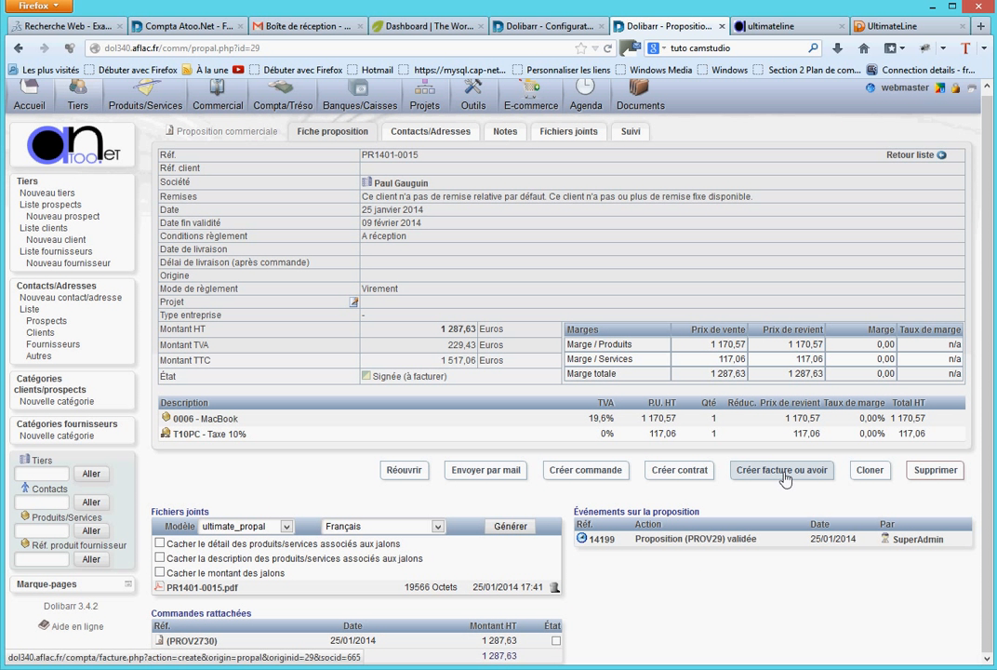
- Create a draft standard invoice from the signed proposal, dated today, 25/01/2014
left_click(783, 470)
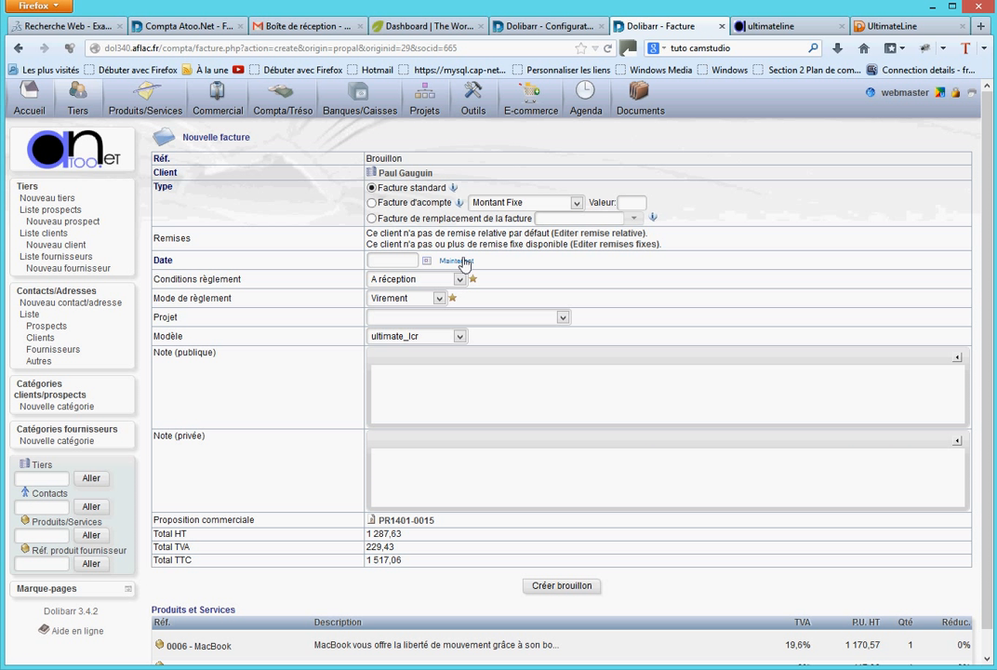
left_click(464, 261)
left_click(572, 586)
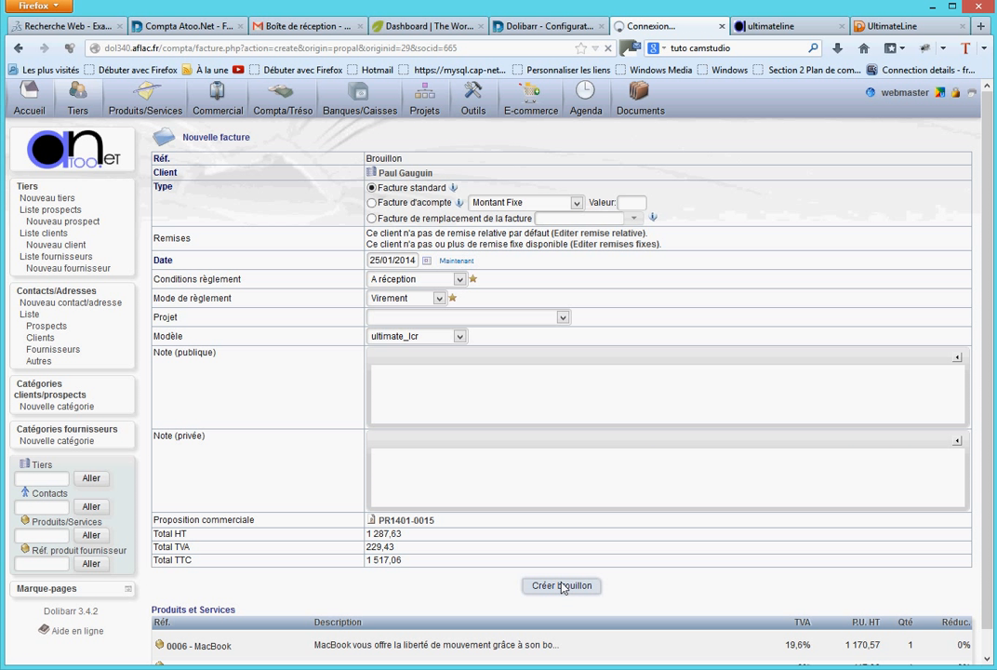
- Review the draft invoice's product and tax lines, then validate the invoice and confirm its validation
scroll(494, 437, "down", 2)
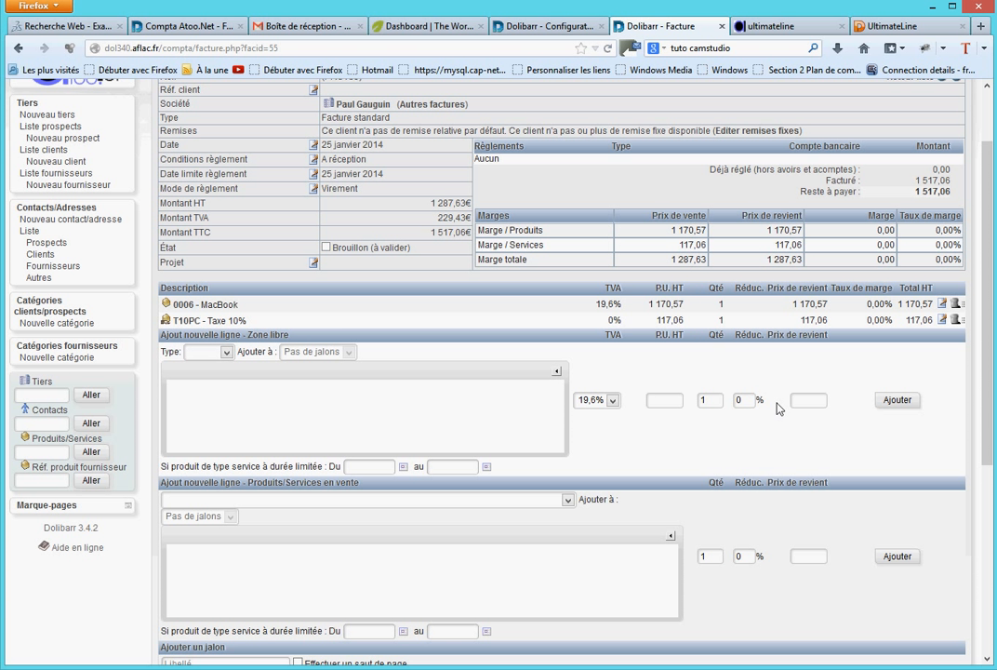
scroll(777, 405, "down", 2)
scroll(777, 402, "down", 4)
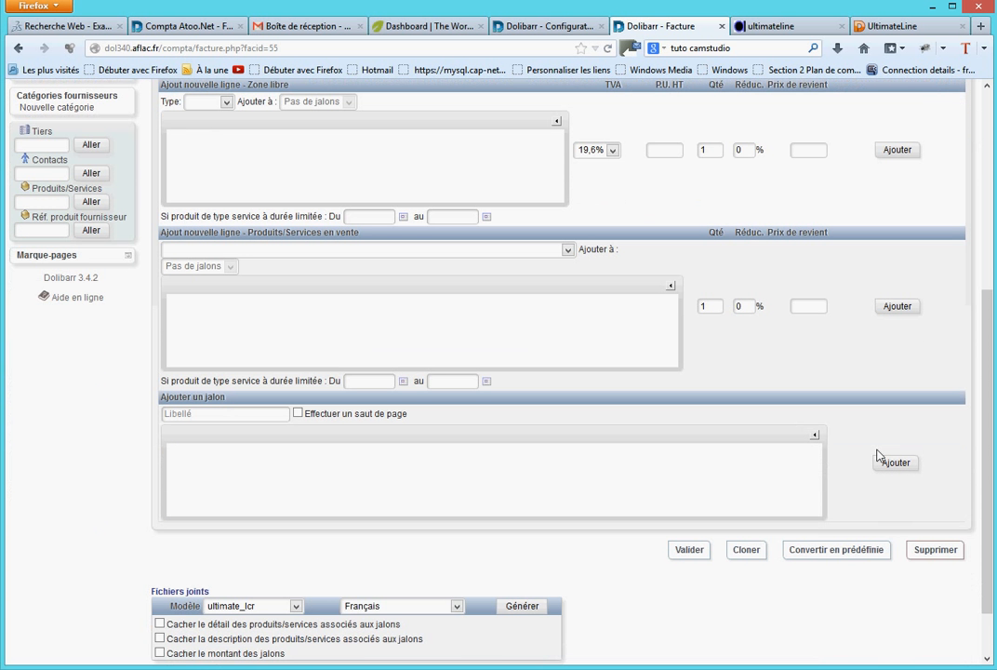
left_click(697, 550)
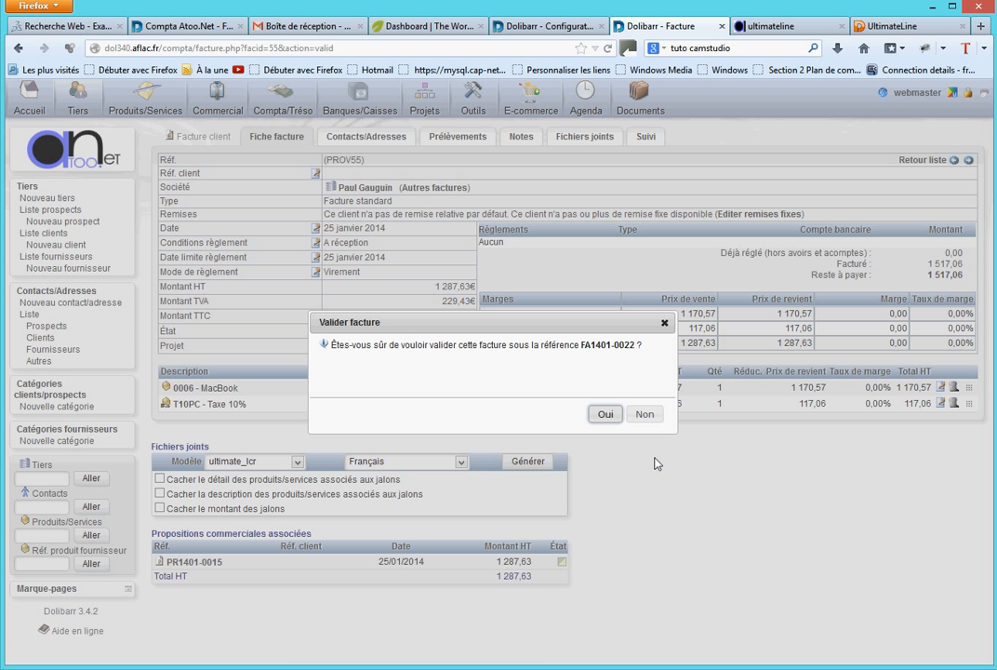
left_click(606, 414)
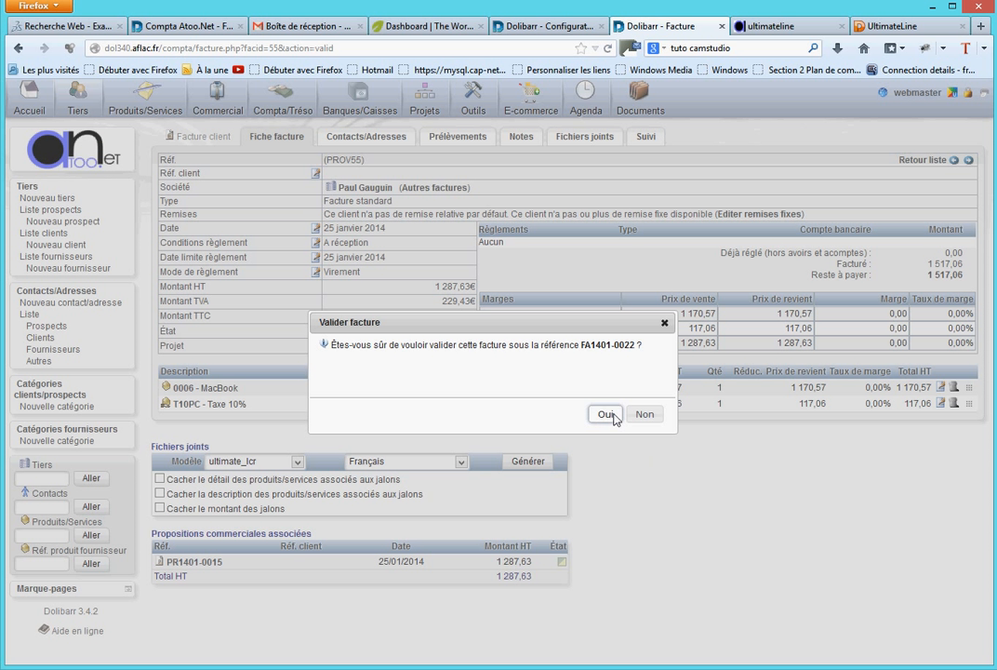